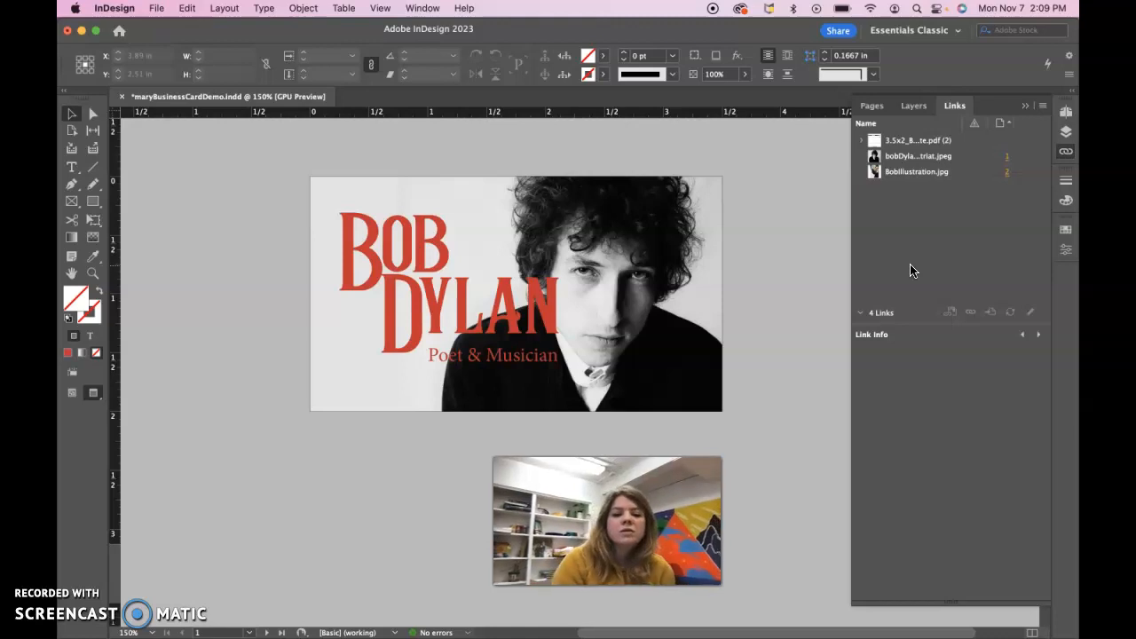
# Compare the color space and effective resolution of the linked images bobDylanPortriat.jpeg and BobIllustration.jpg
pyautogui.click(896, 160)
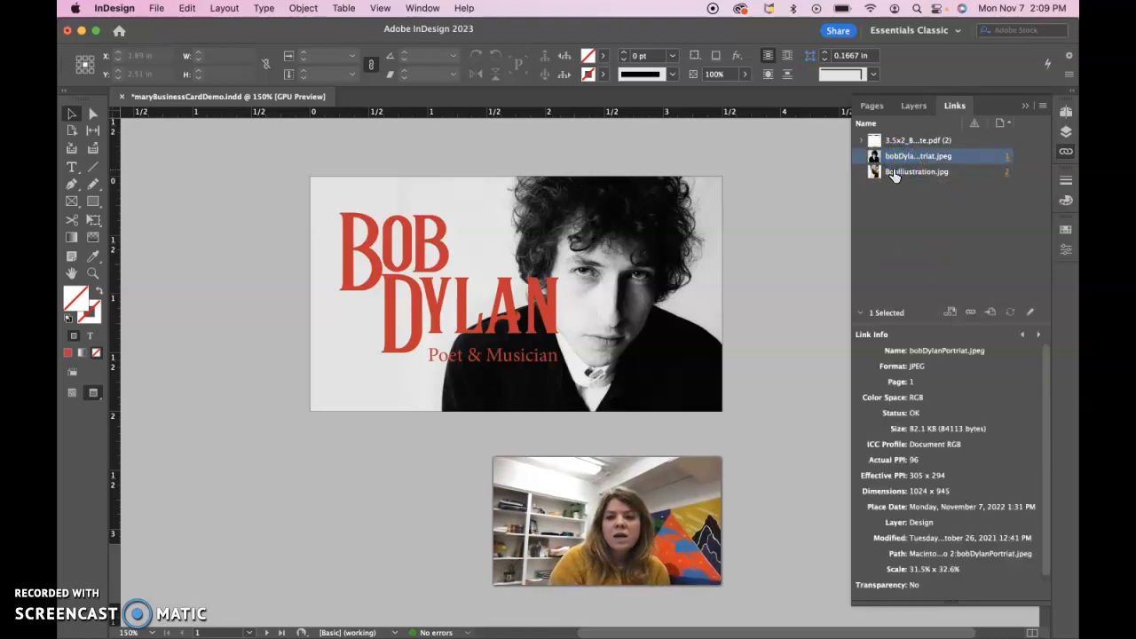
pyautogui.click(894, 172)
pyautogui.click(896, 160)
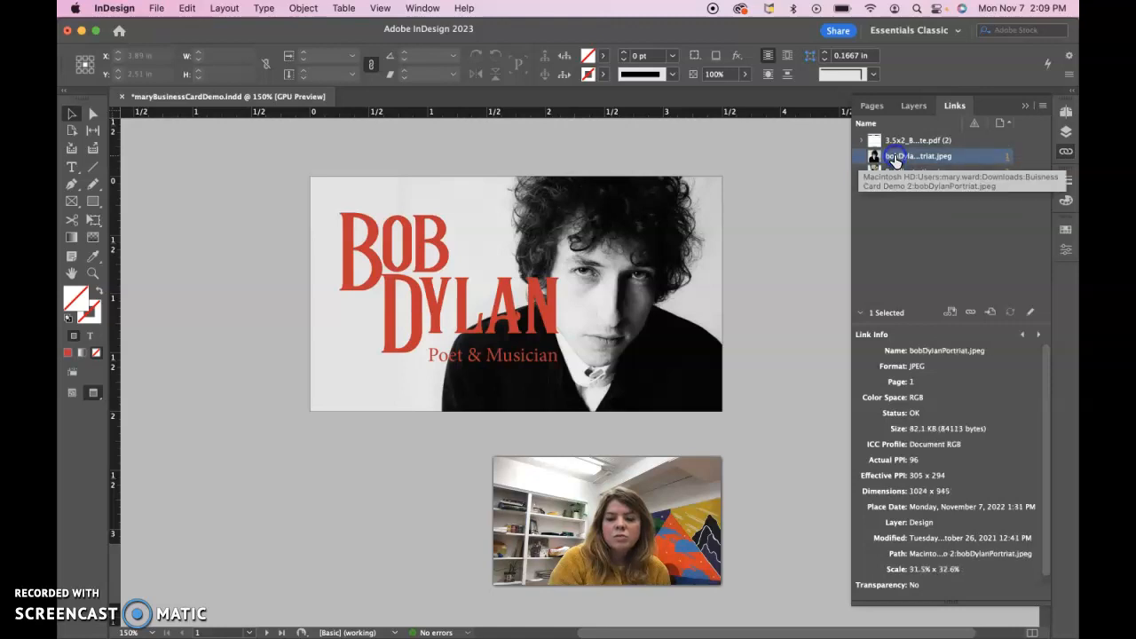
pyautogui.click(902, 173)
pyautogui.click(899, 158)
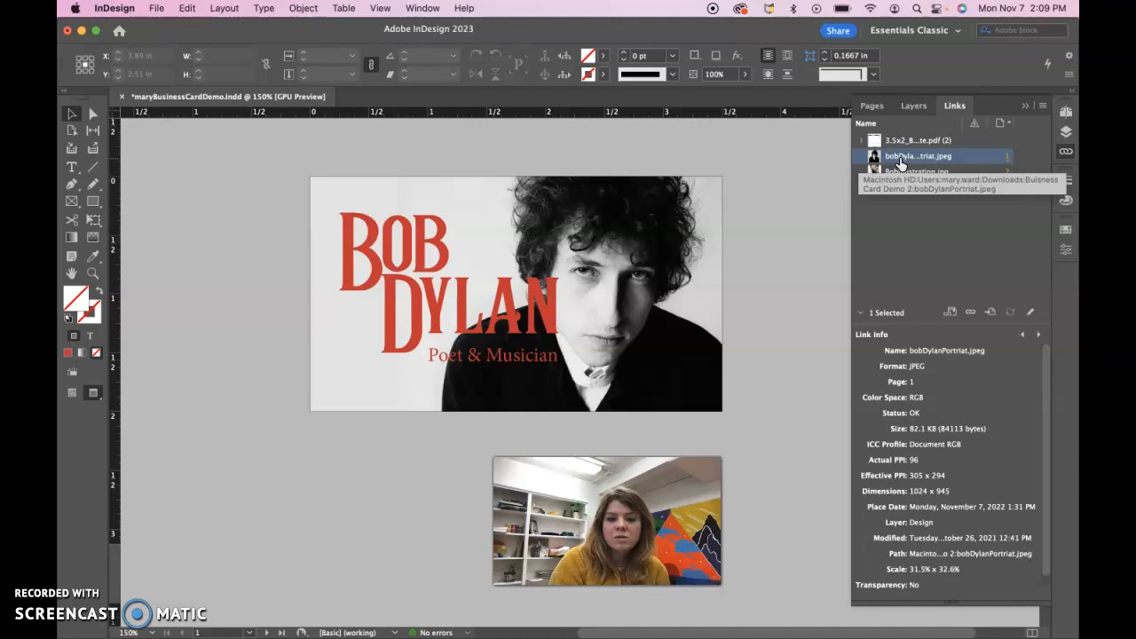
pyautogui.click(896, 171)
pyautogui.click(897, 157)
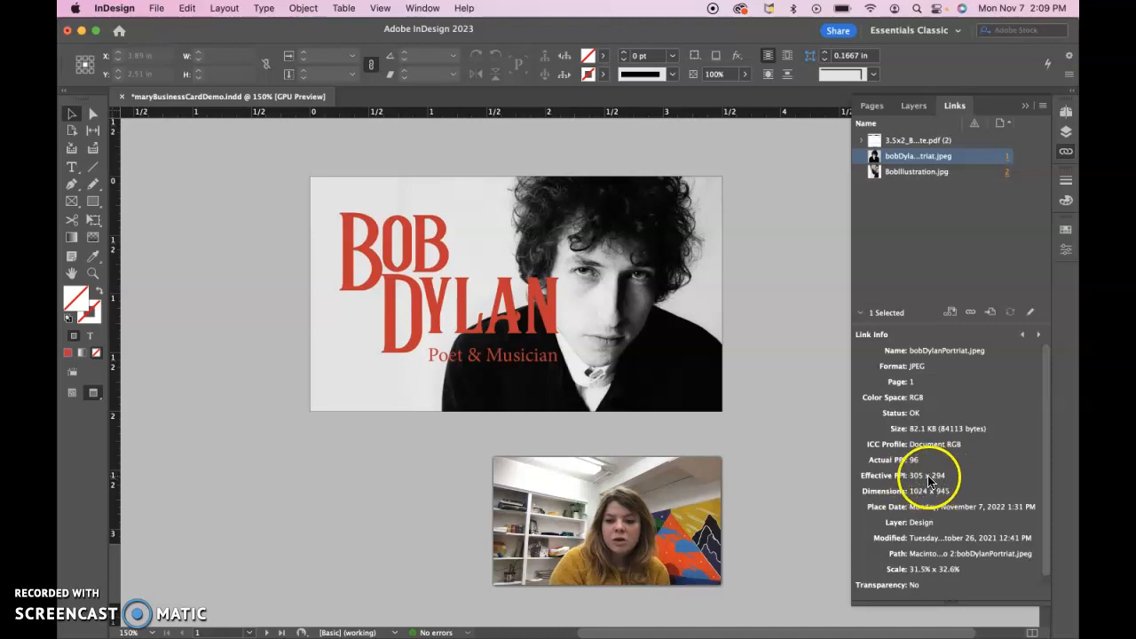
pyautogui.click(920, 173)
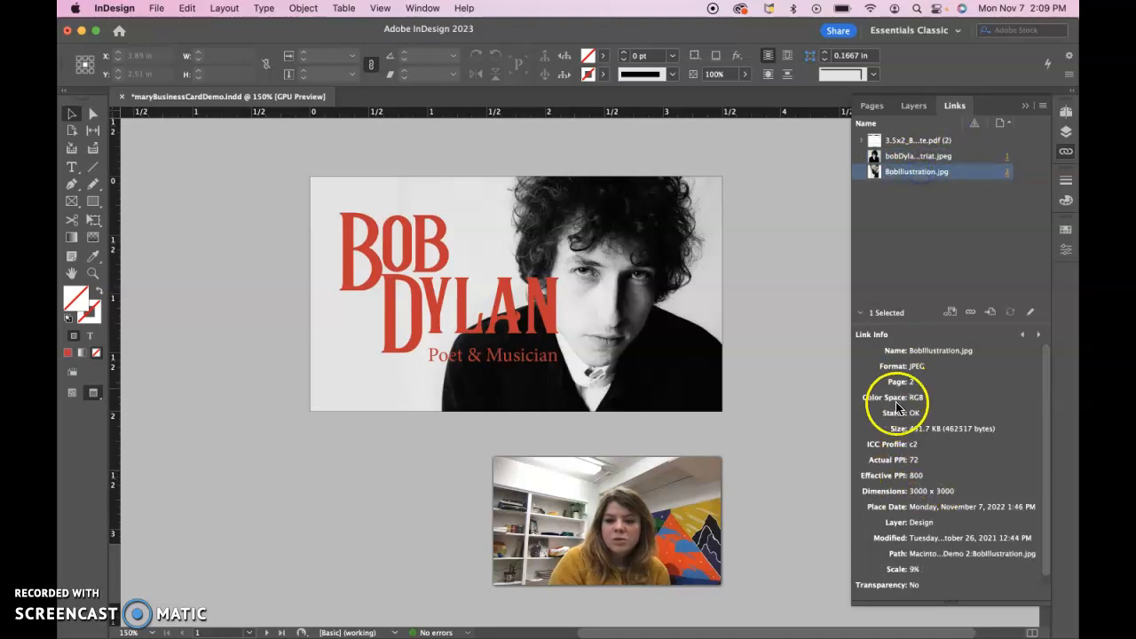
pyautogui.click(905, 156)
pyautogui.click(905, 172)
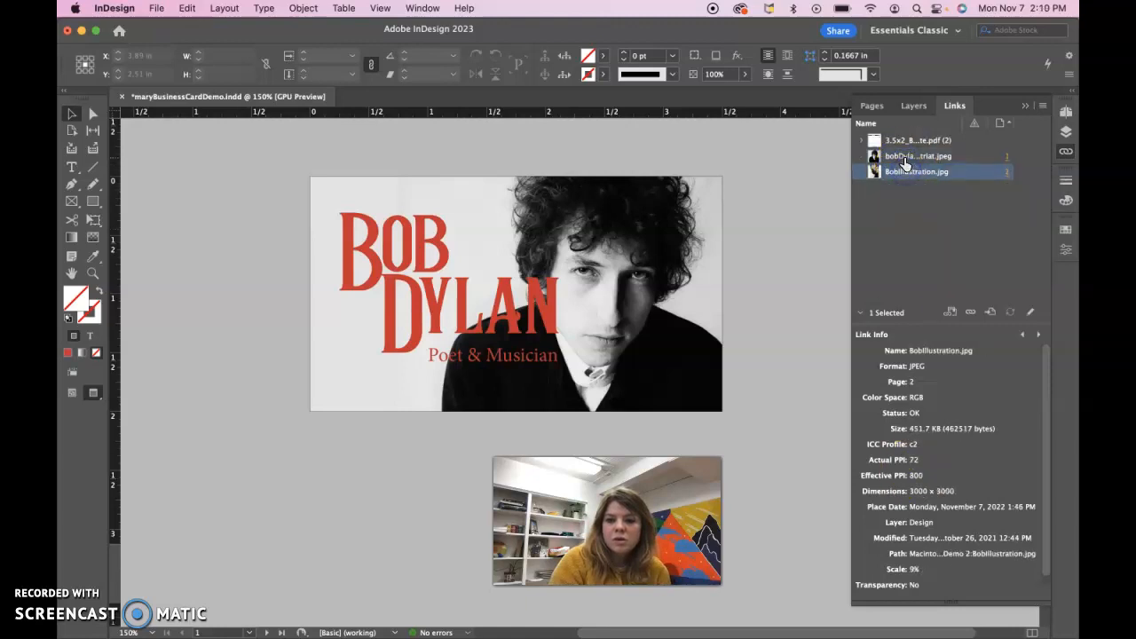
pyautogui.click(906, 157)
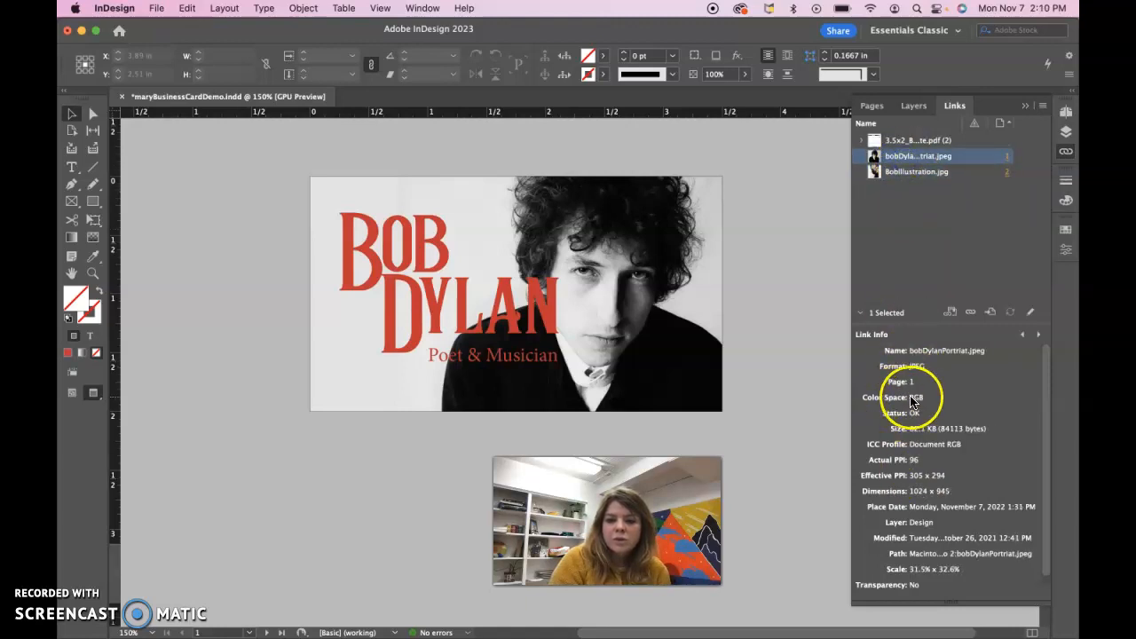
# Open the linked image bobDylanPortriat.jpeg for editing in Adobe Photoshop 2023
pyautogui.rightClick(928, 164)
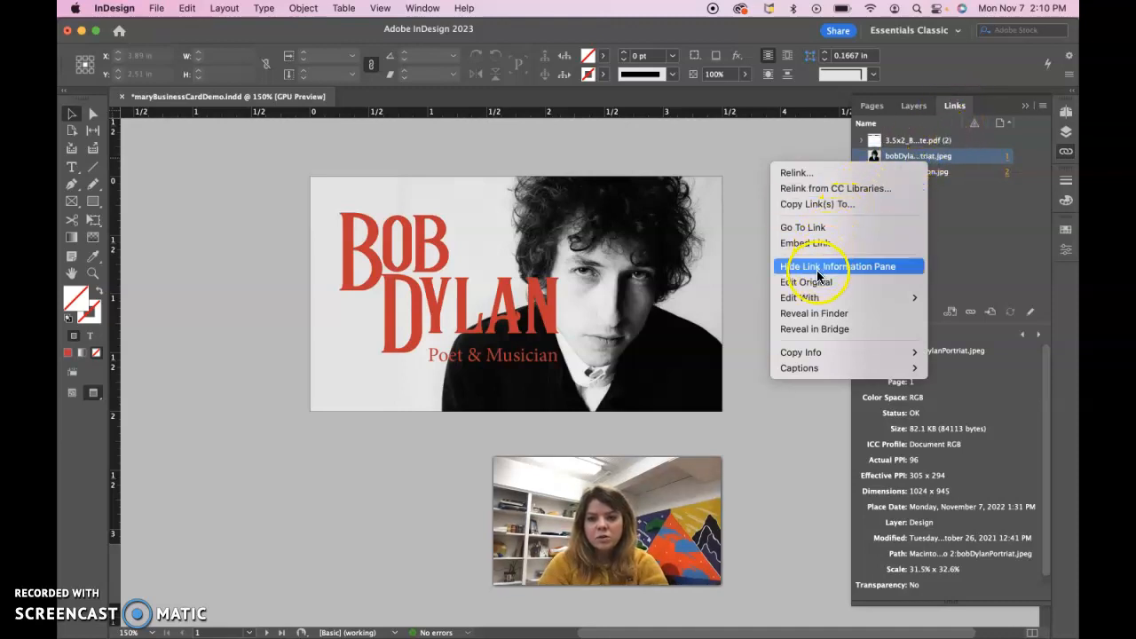
pyautogui.moveTo(896, 299)
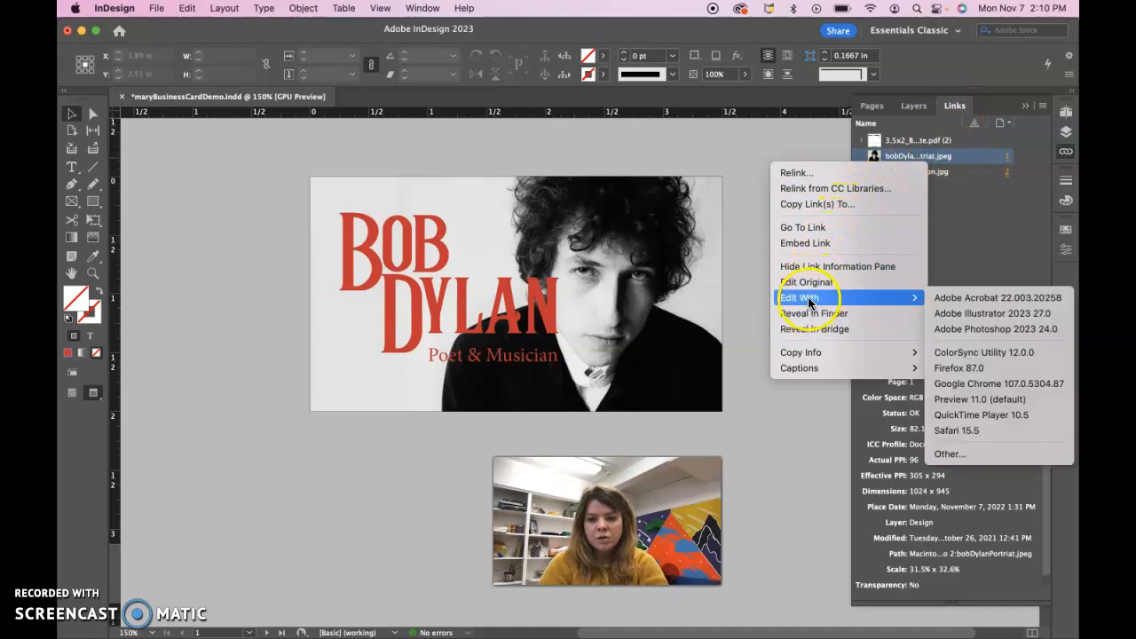
pyautogui.click(949, 329)
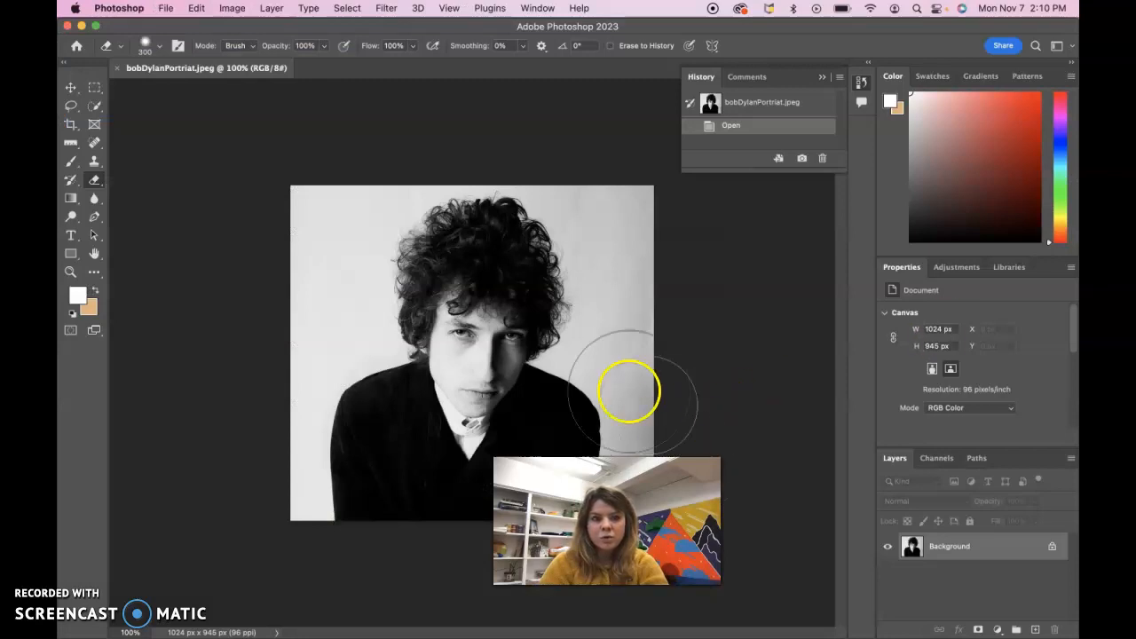
# Convert the portrait image's color mode to Grayscale
pyautogui.click(232, 9)
pyautogui.moveTo(293, 27)
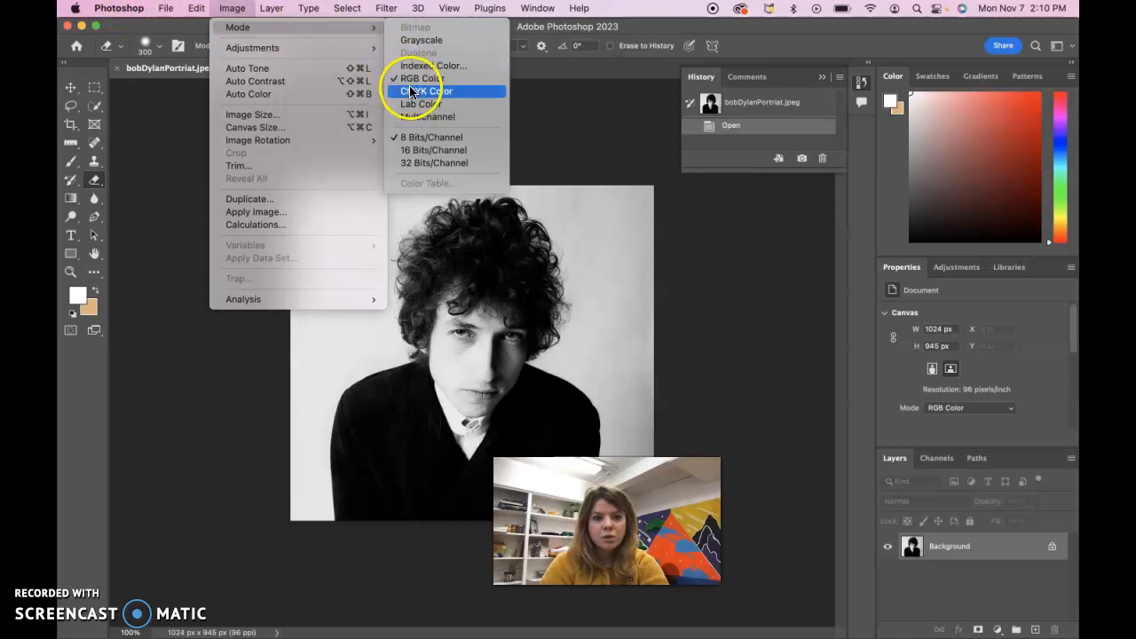
pyautogui.click(423, 42)
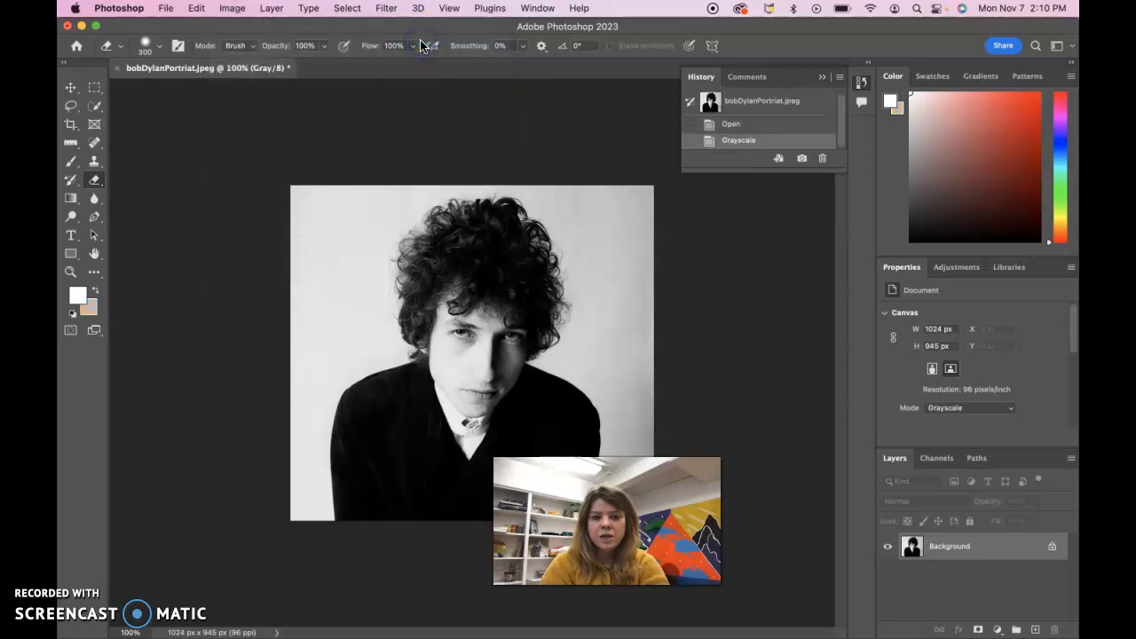
pyautogui.click(469, 125)
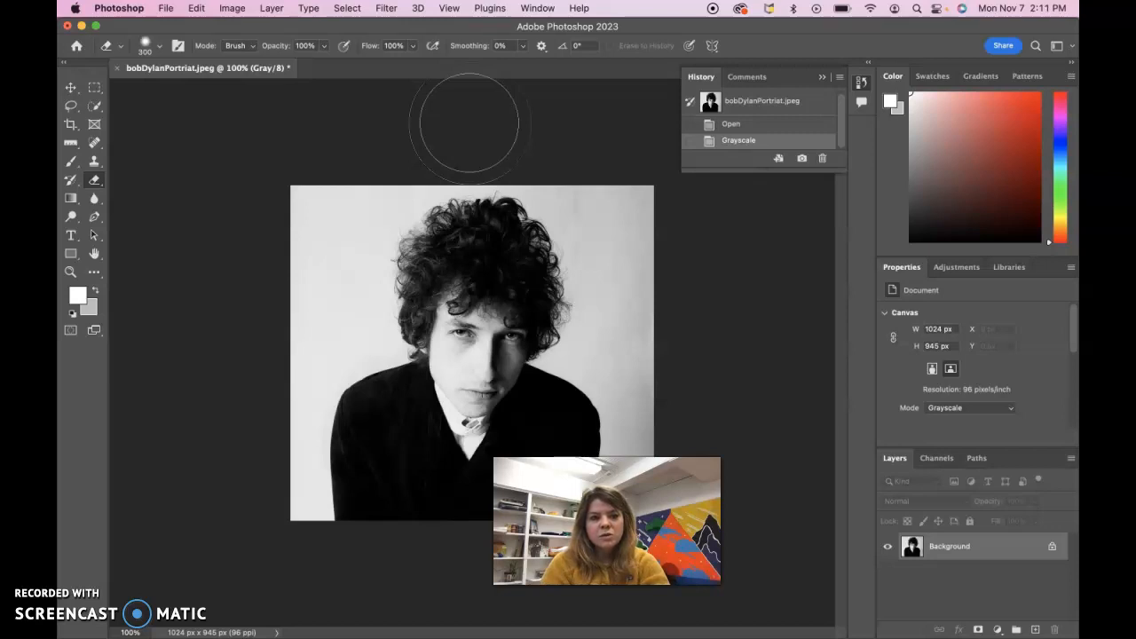
pyautogui.click(233, 8)
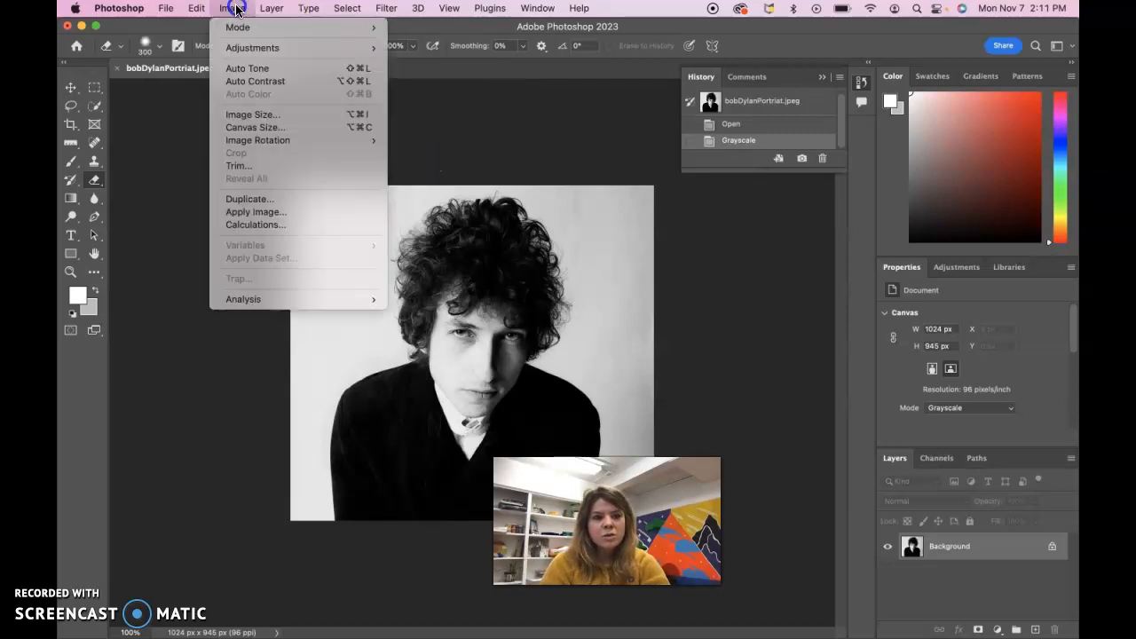
pyautogui.moveTo(368, 26)
pyautogui.click(424, 40)
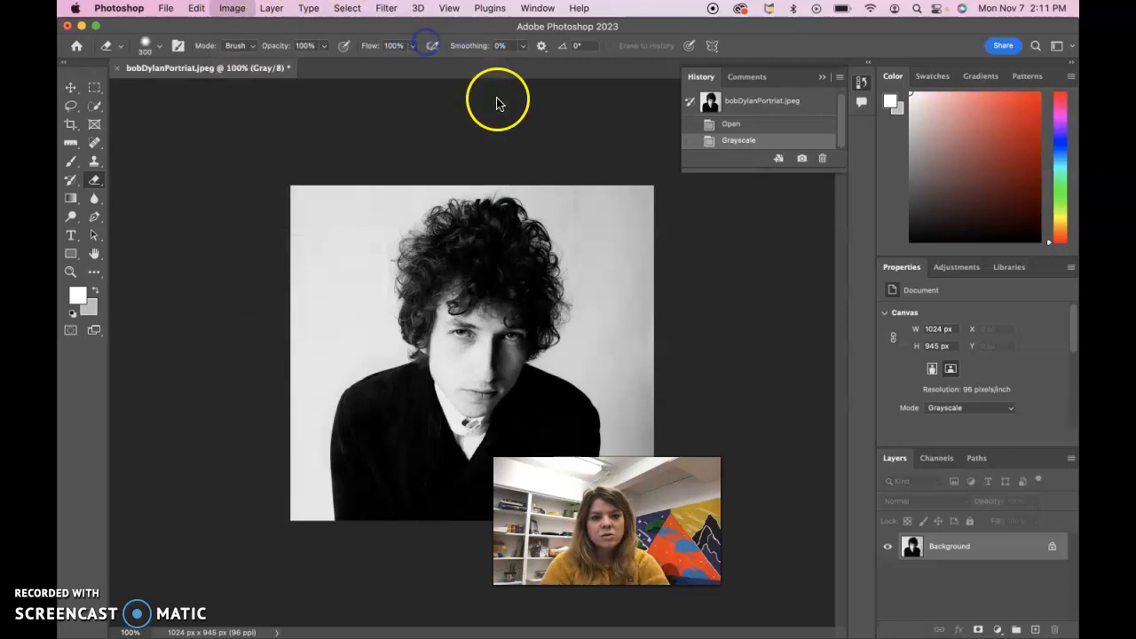
# Save the grayscale portrait as a JPEG at maximum quality and switch back to InDesign
pyautogui.press('super+s')
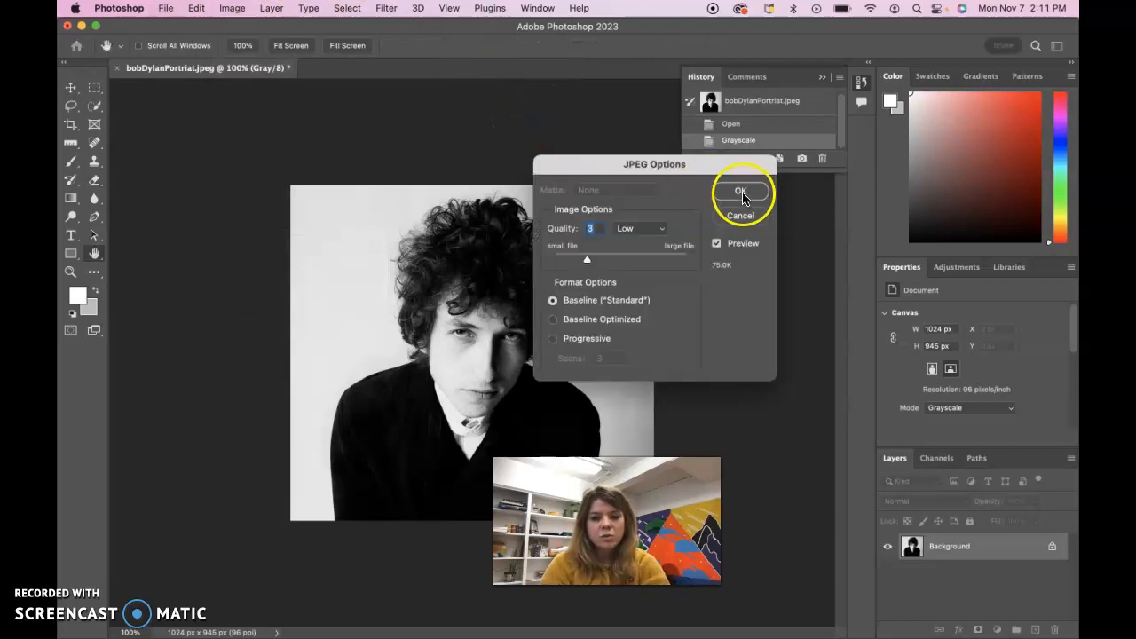
pyautogui.moveTo(586, 262); pyautogui.dragTo(685, 258)
pyautogui.click(688, 259)
pyautogui.click(740, 192)
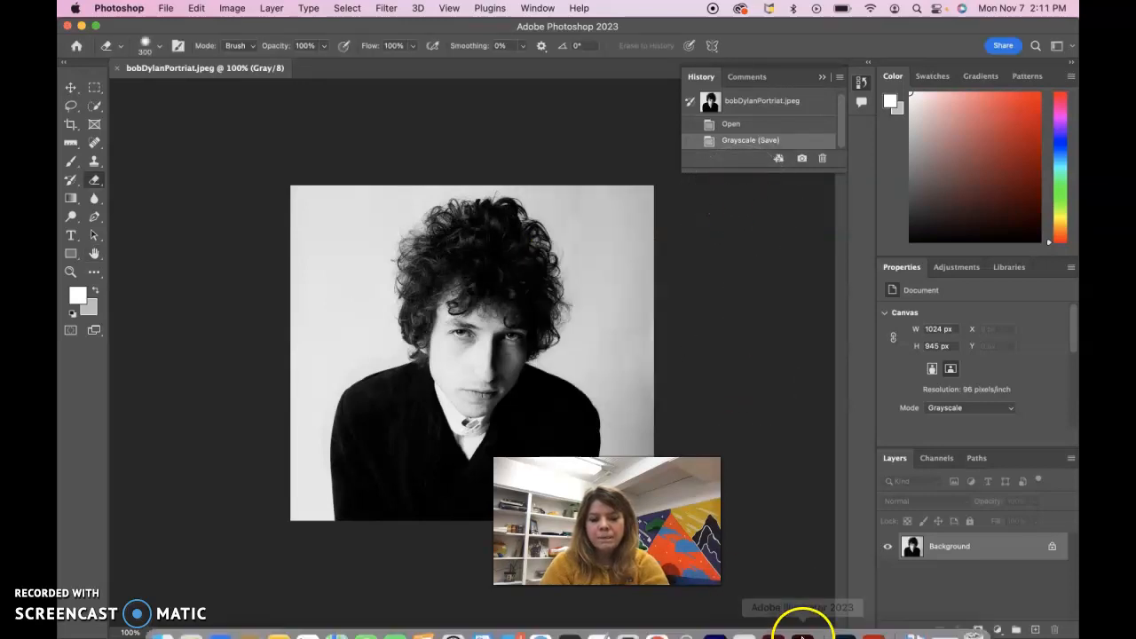
pyautogui.click(773, 619)
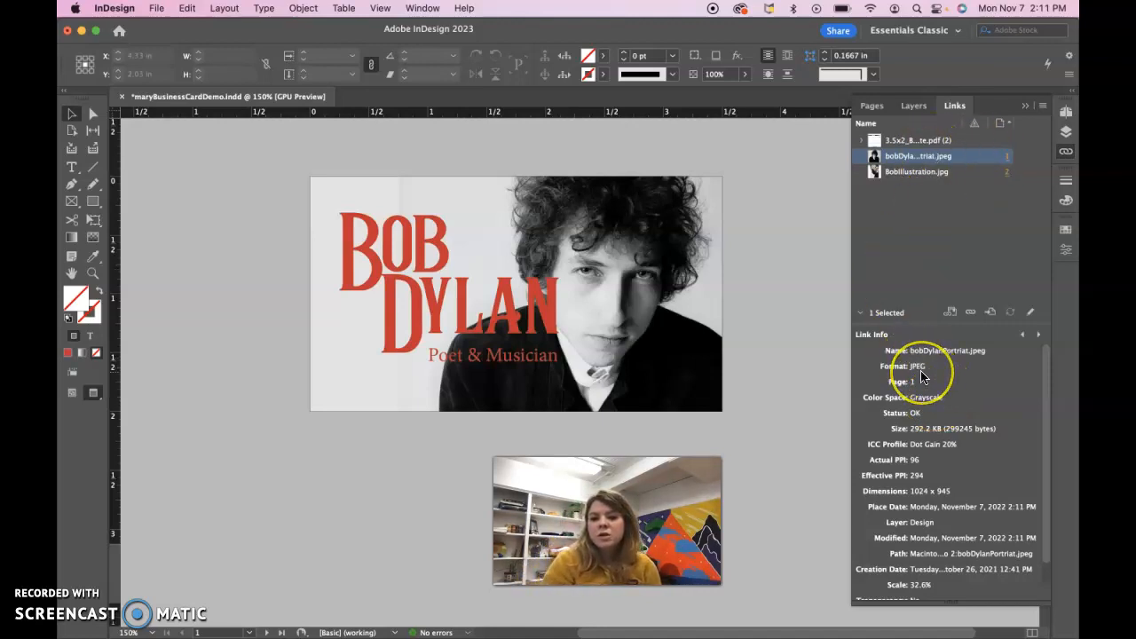
# Open the linked image BobIllustration.jpg for editing in Adobe Photoshop 2023
pyautogui.click(932, 173)
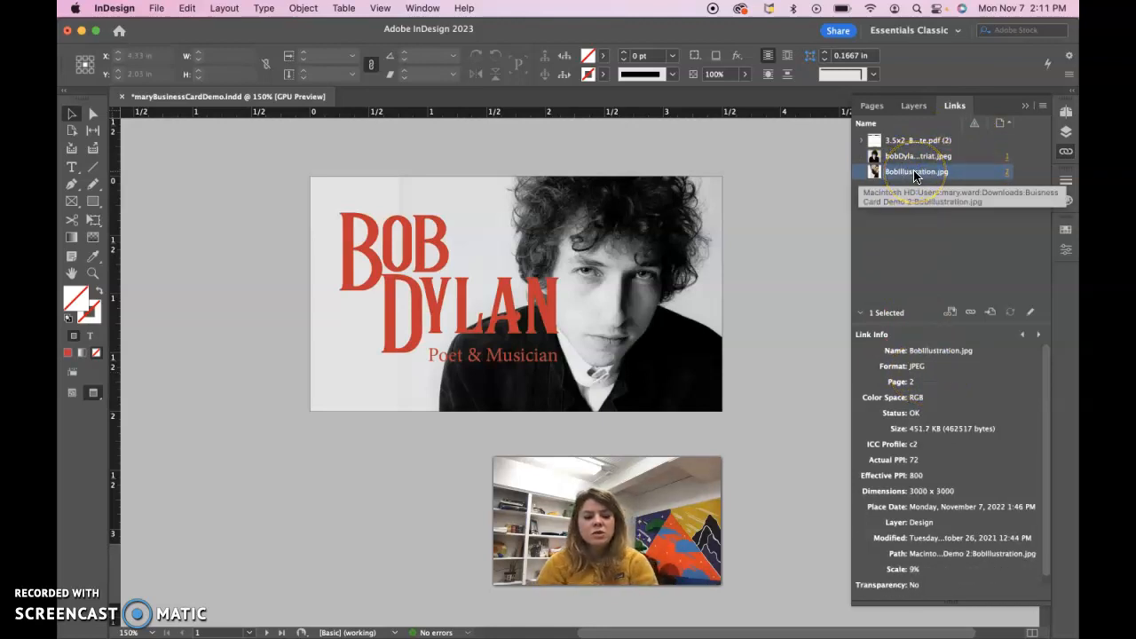
pyautogui.rightClick(916, 175)
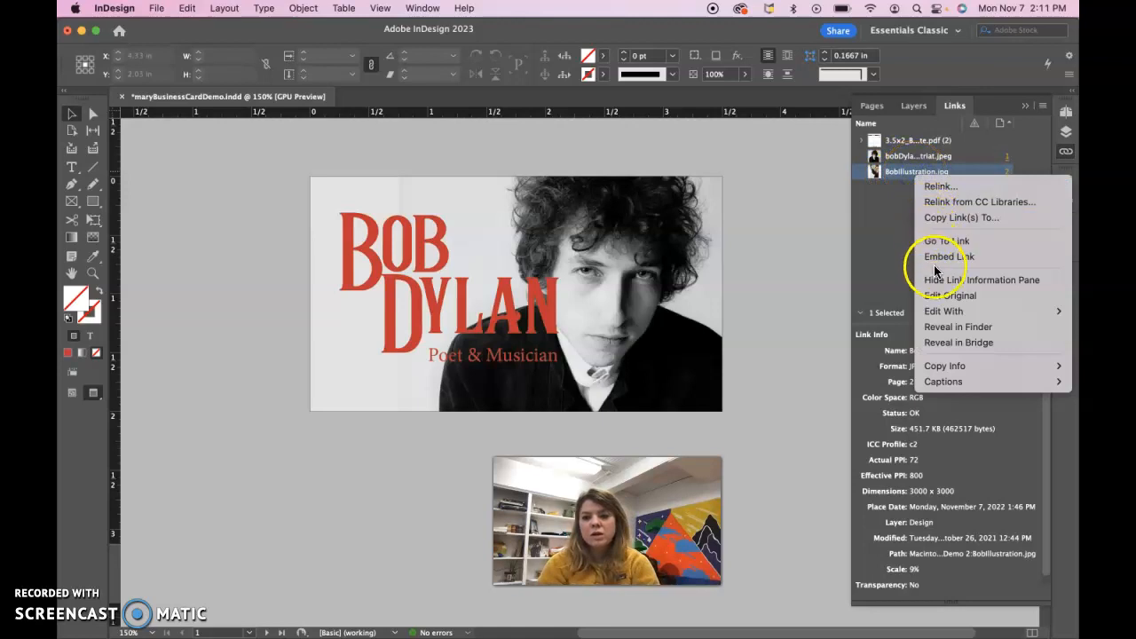
pyautogui.moveTo(944, 313)
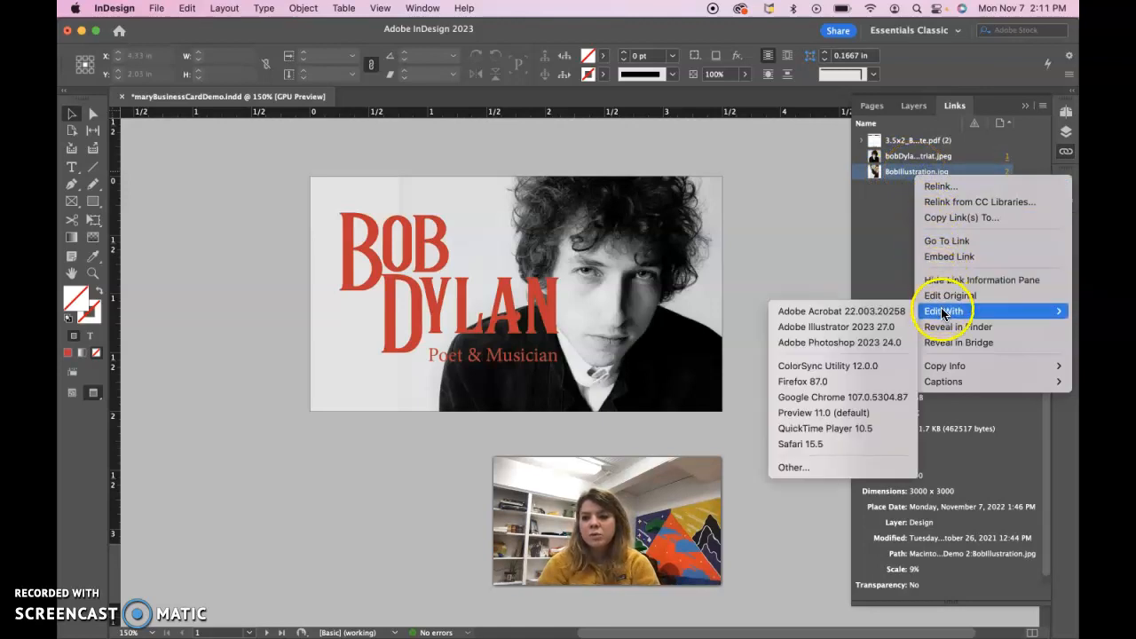
pyautogui.click(847, 343)
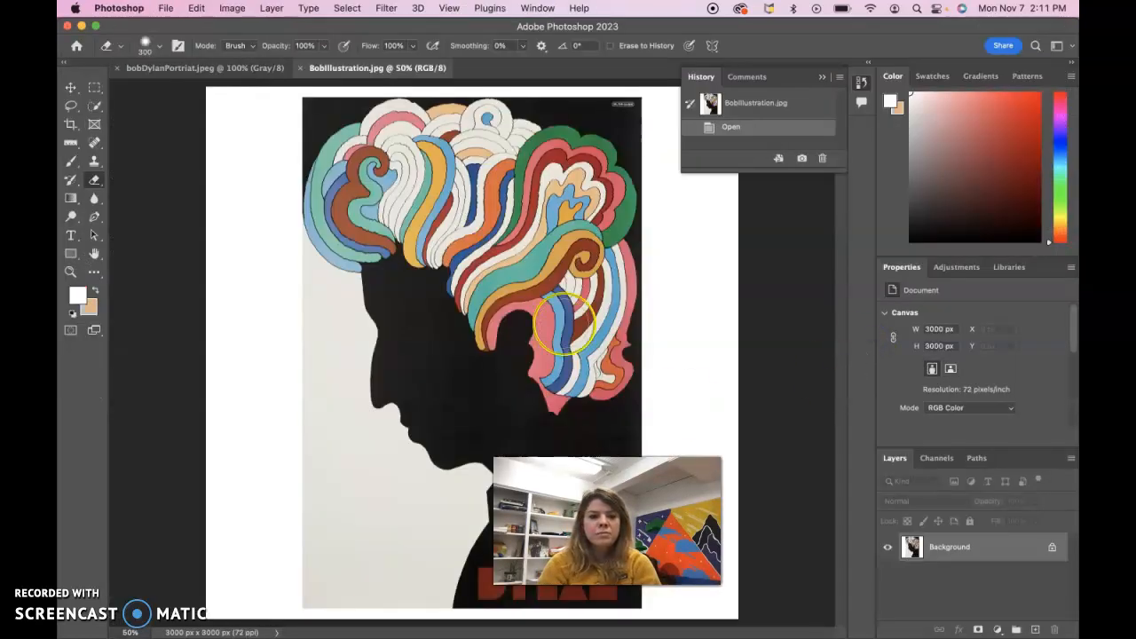
# Convert the BobIllustration.jpg image's color mode to CMYK Color
pyautogui.click(234, 8)
pyautogui.moveTo(237, 27)
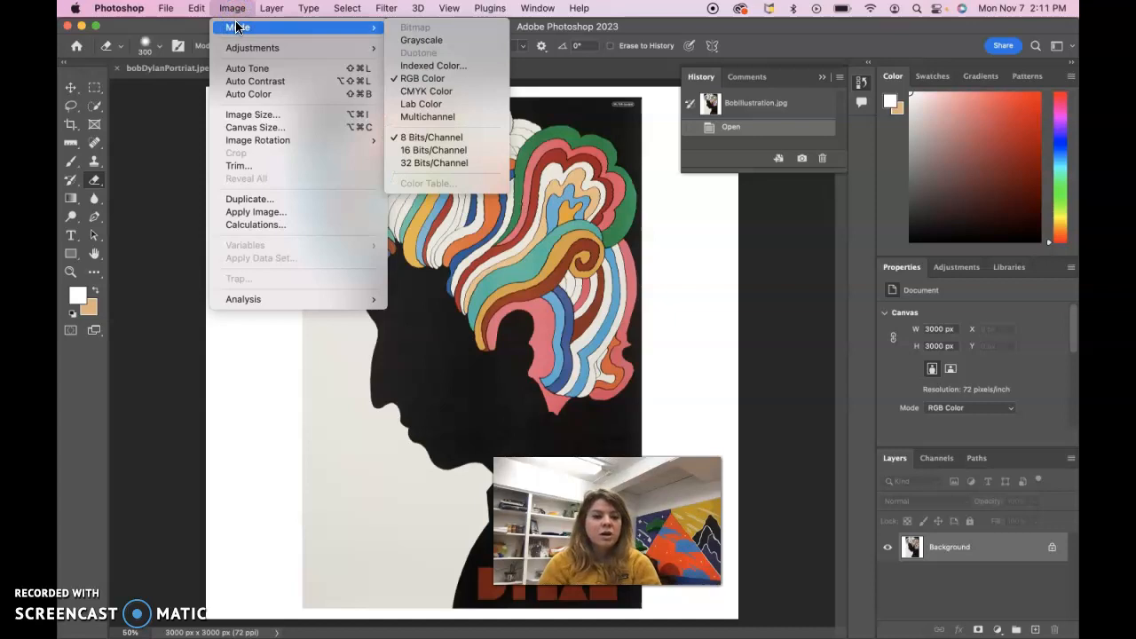
pyautogui.click(422, 90)
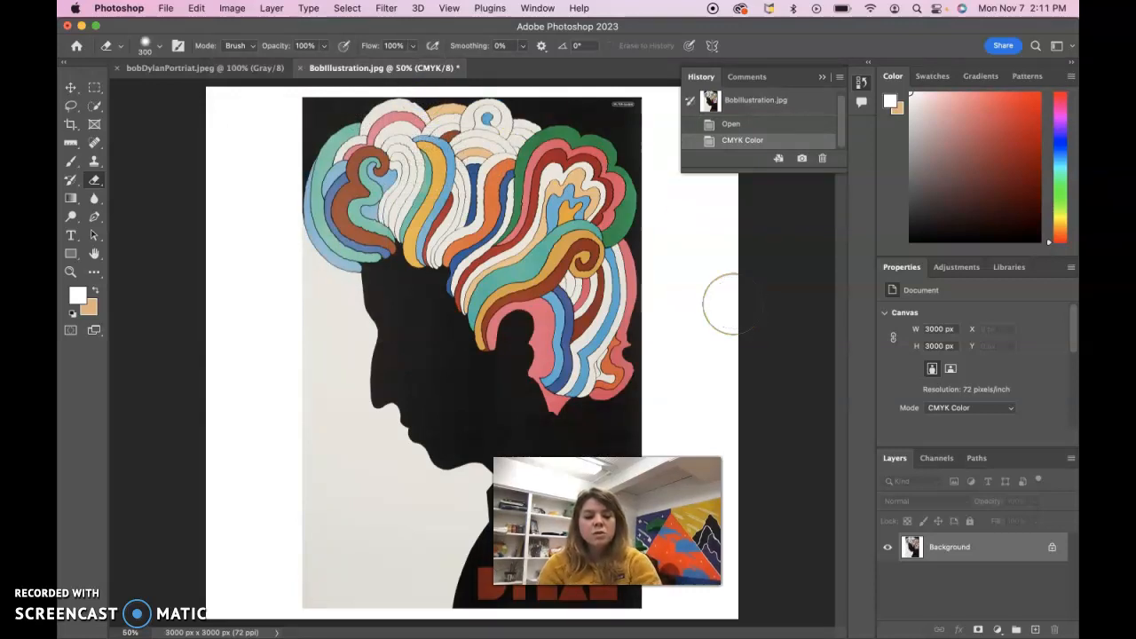
# Save the CMYK illustration as a JPEG at quality 12 (Maximum) and switch back to InDesign
pyautogui.press('super+s')
pyautogui.click(690, 257)
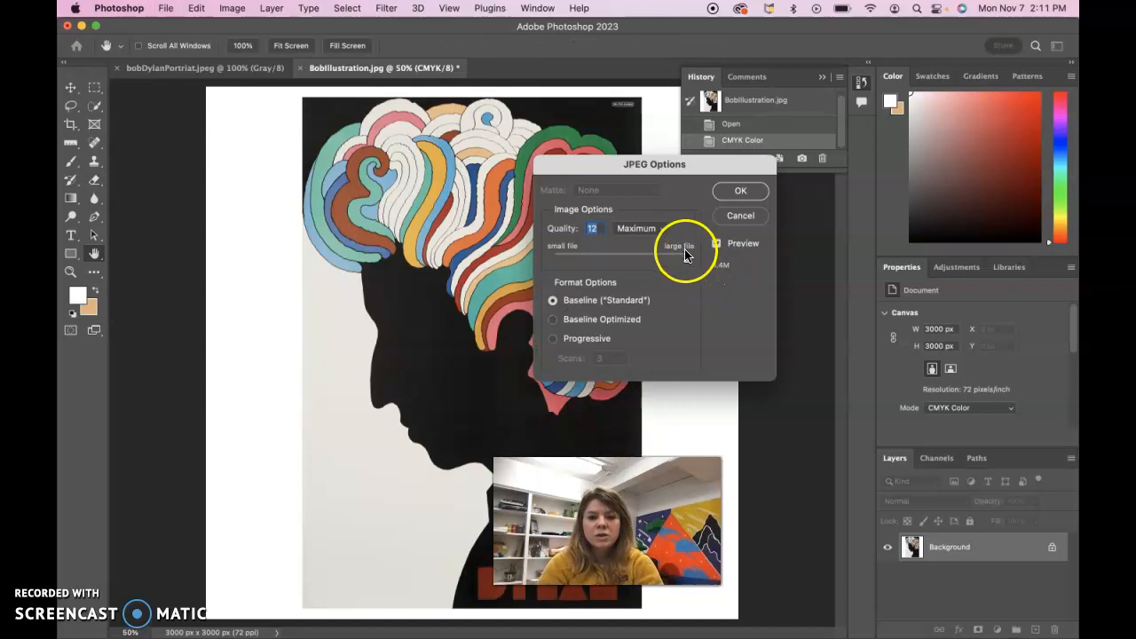
pyautogui.click(742, 191)
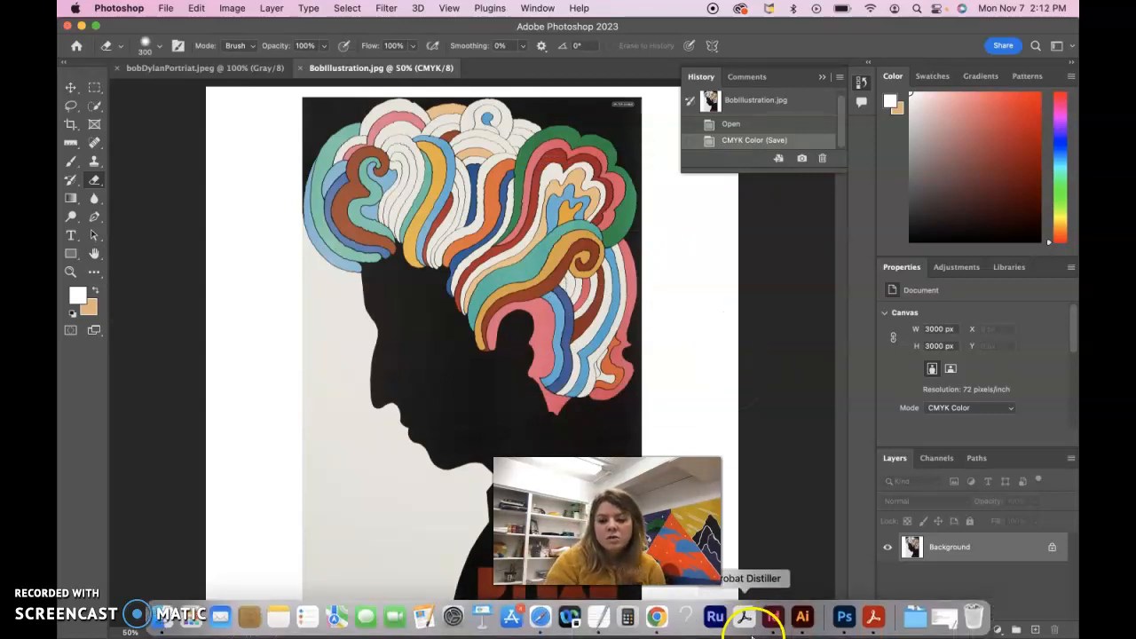
pyautogui.click(774, 616)
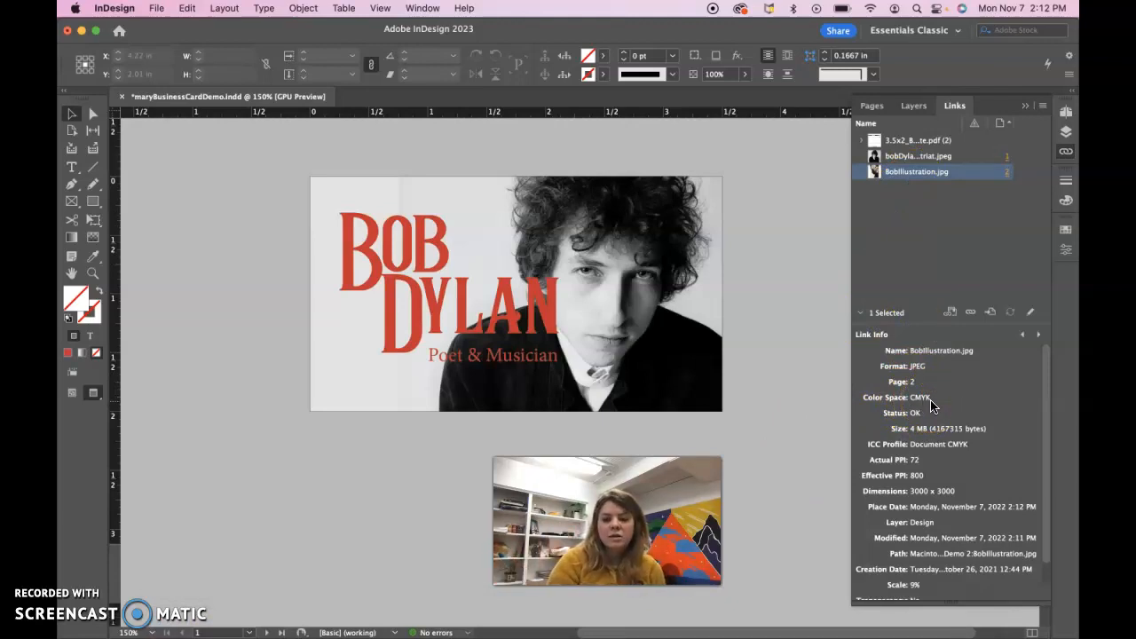
# Check the updated color space of both linked images, bobDylanPortriat.jpeg and BobIllustration.jpg, in their link information
pyautogui.click(936, 173)
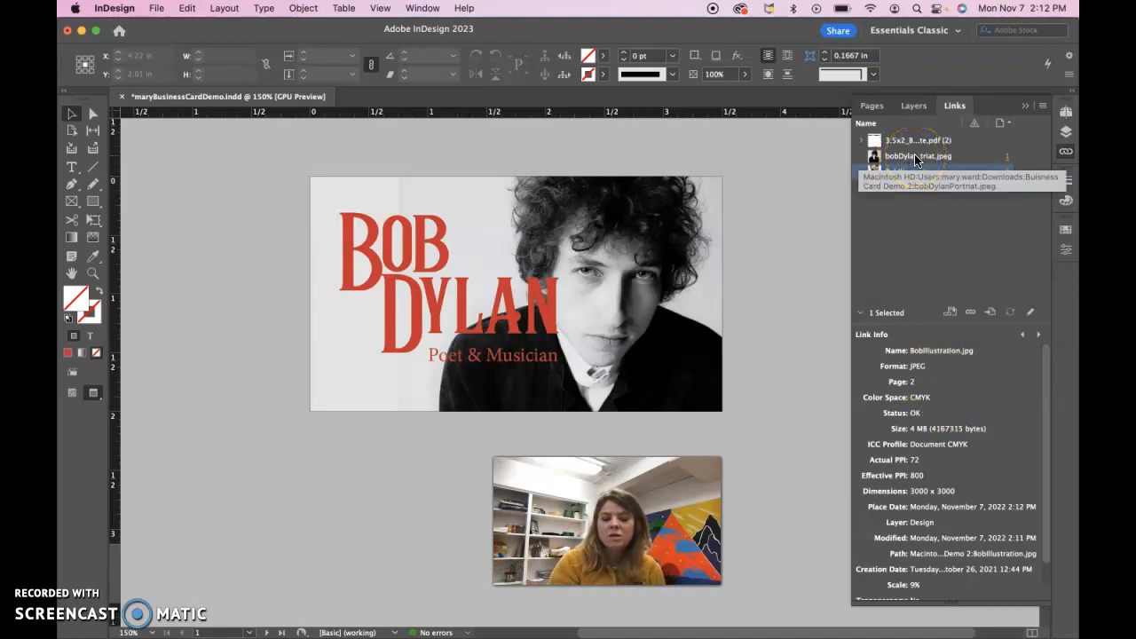
pyautogui.click(916, 157)
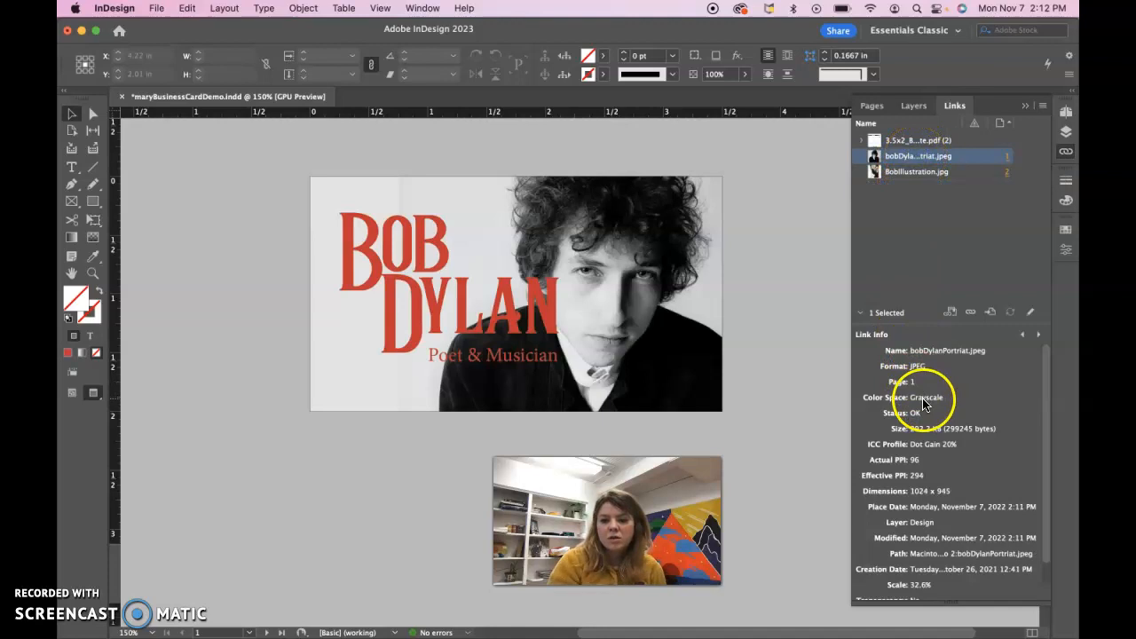
pyautogui.click(925, 173)
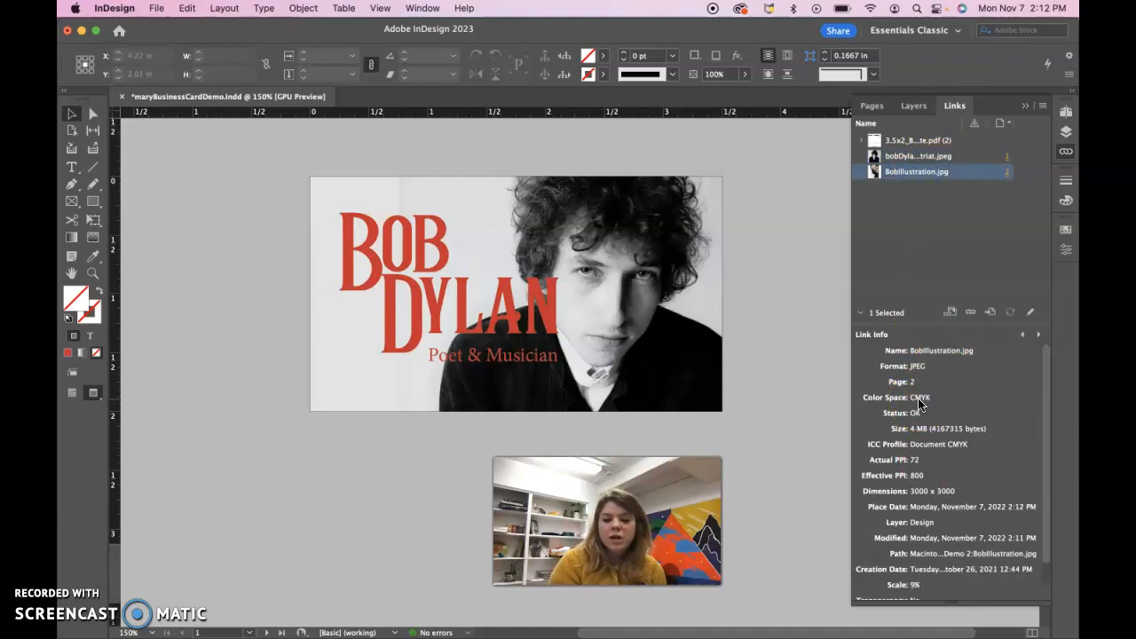
pyautogui.click(918, 156)
pyautogui.click(917, 171)
pyautogui.click(916, 156)
pyautogui.click(915, 171)
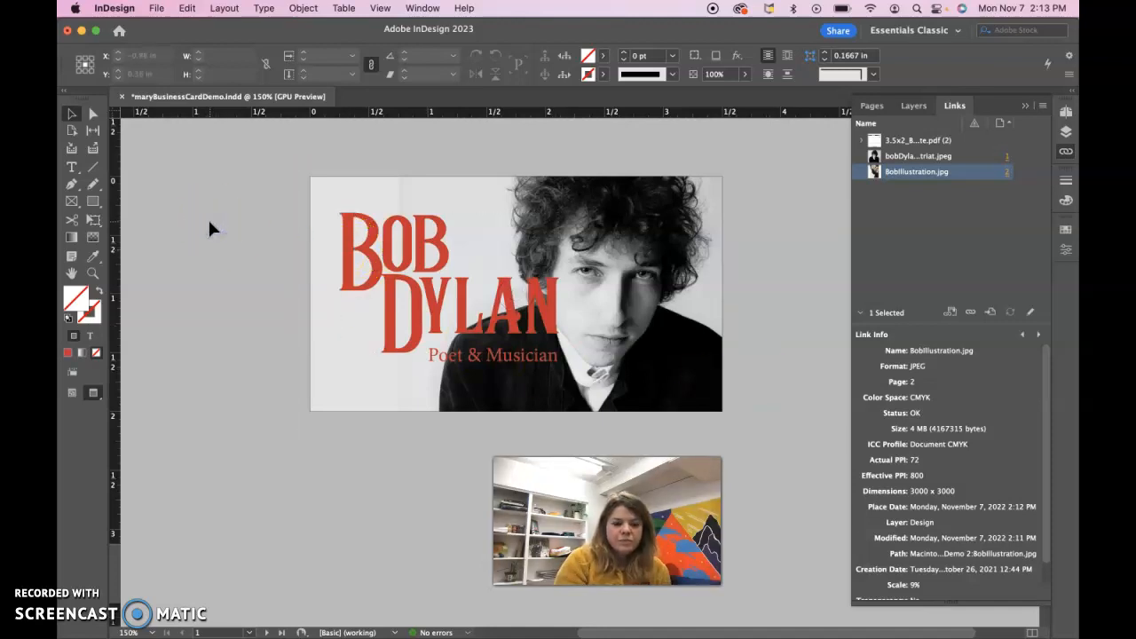
# Save the business card document and start the Package command for it
pyautogui.press('super+s')
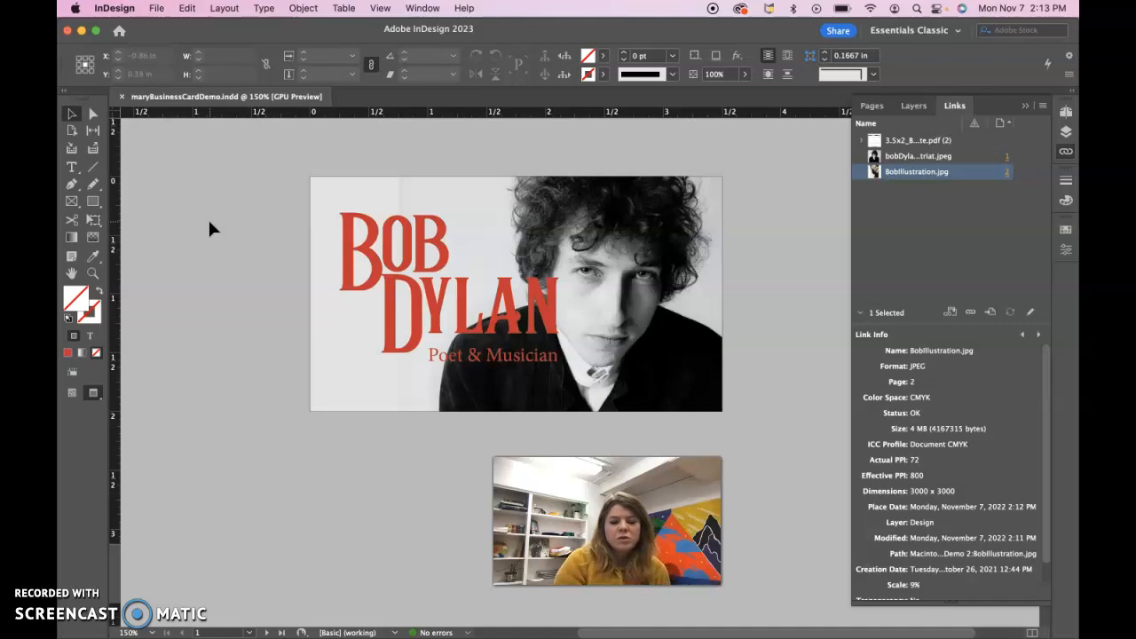
pyautogui.click(157, 9)
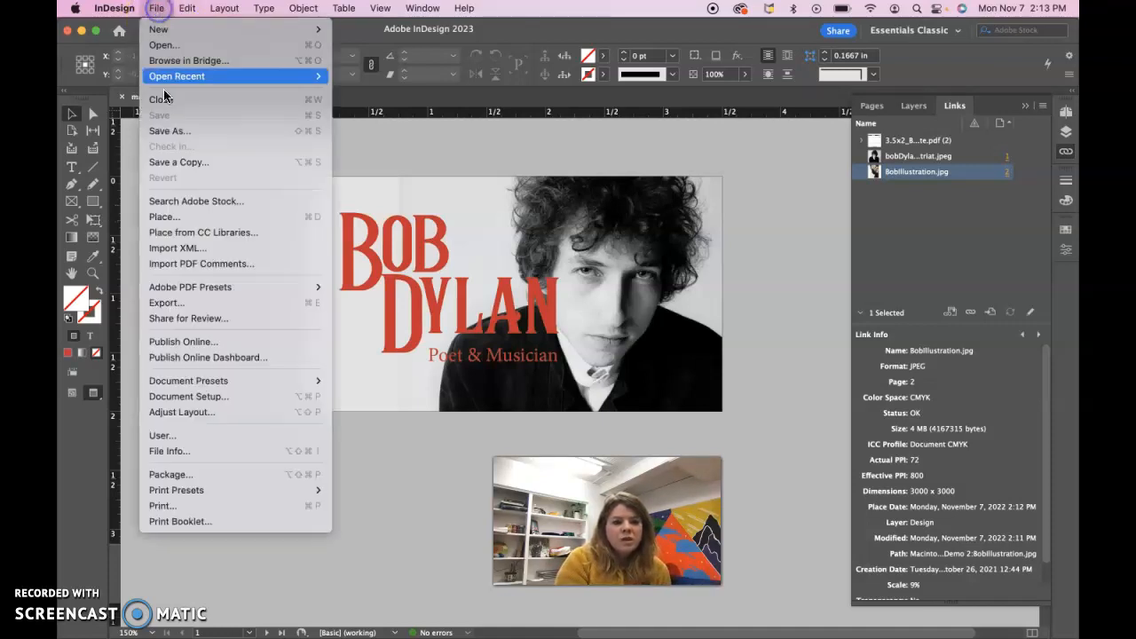
pyautogui.click(194, 473)
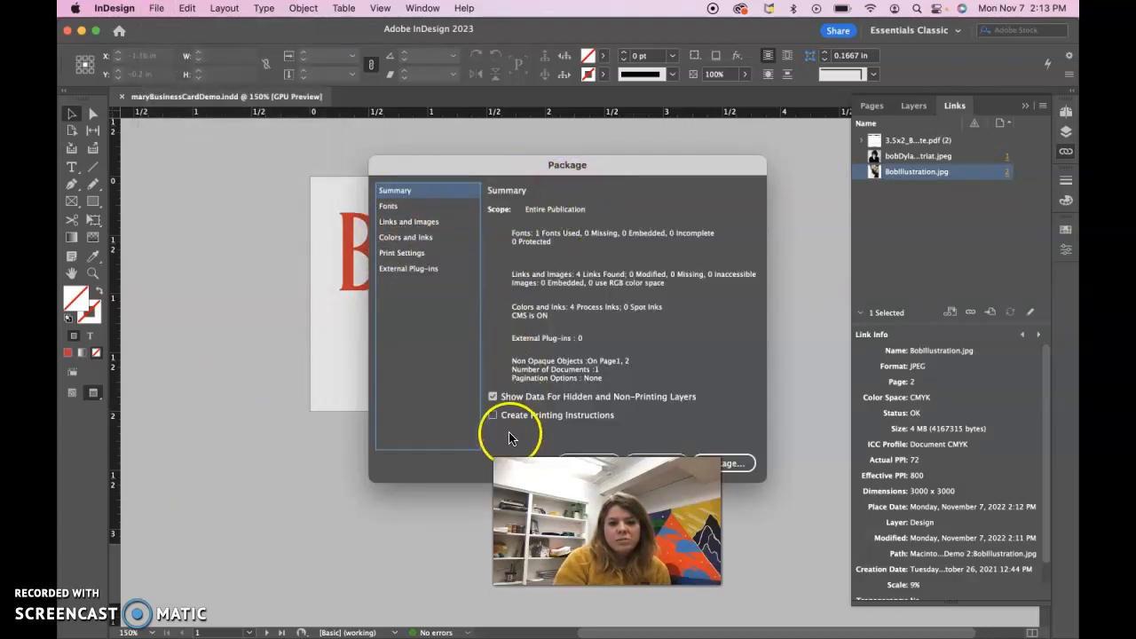
# Review the package's Fonts, Links and Images, Colors and Inks, Print Settings and External Plug-ins information
pyautogui.click(391, 207)
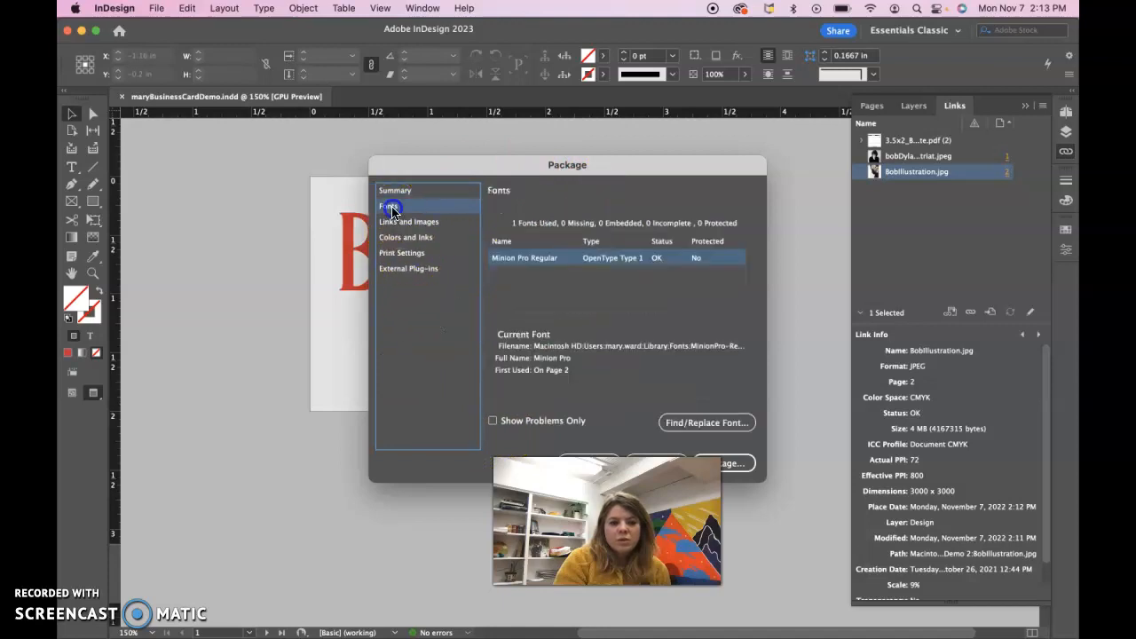
pyautogui.click(395, 222)
pyautogui.click(399, 237)
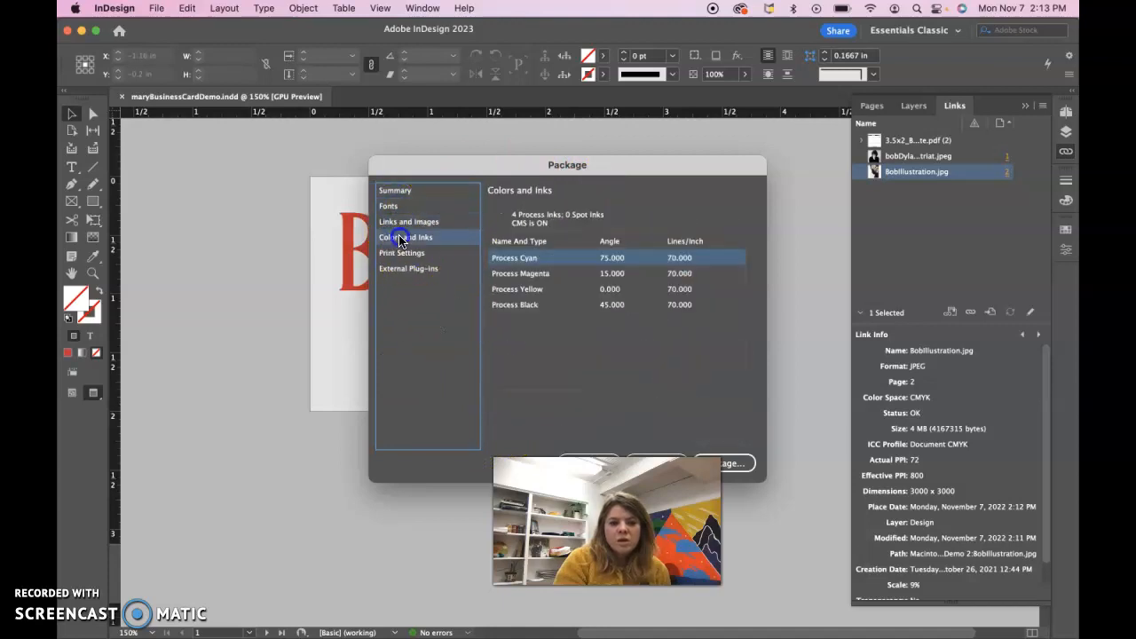
pyautogui.click(399, 253)
pyautogui.click(404, 268)
pyautogui.click(403, 253)
pyautogui.click(402, 237)
pyautogui.click(402, 253)
pyautogui.click(404, 268)
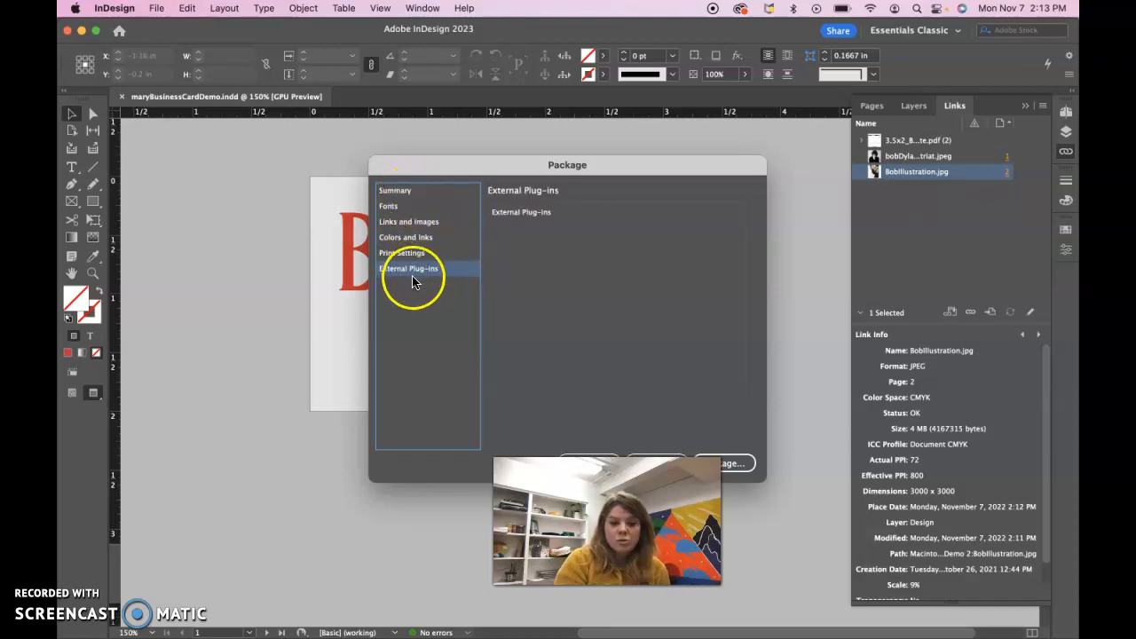
# Continue to the package folder setup and choose Documents > Graphic Design 231 > Business Card Demo as the destination
pyautogui.click(725, 464)
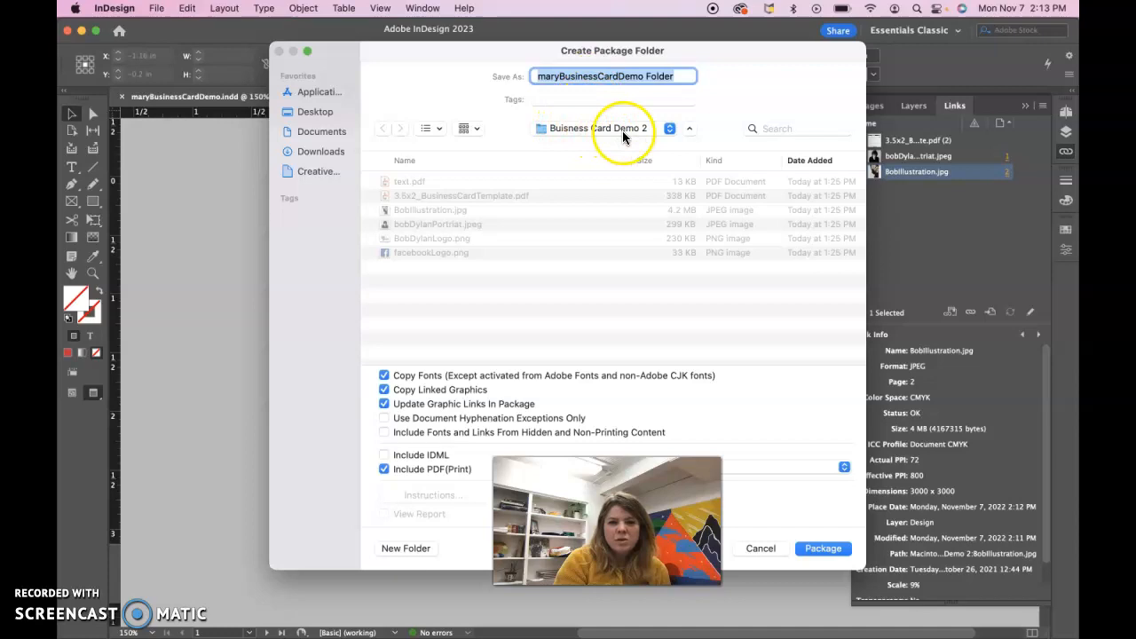
pyautogui.click(325, 132)
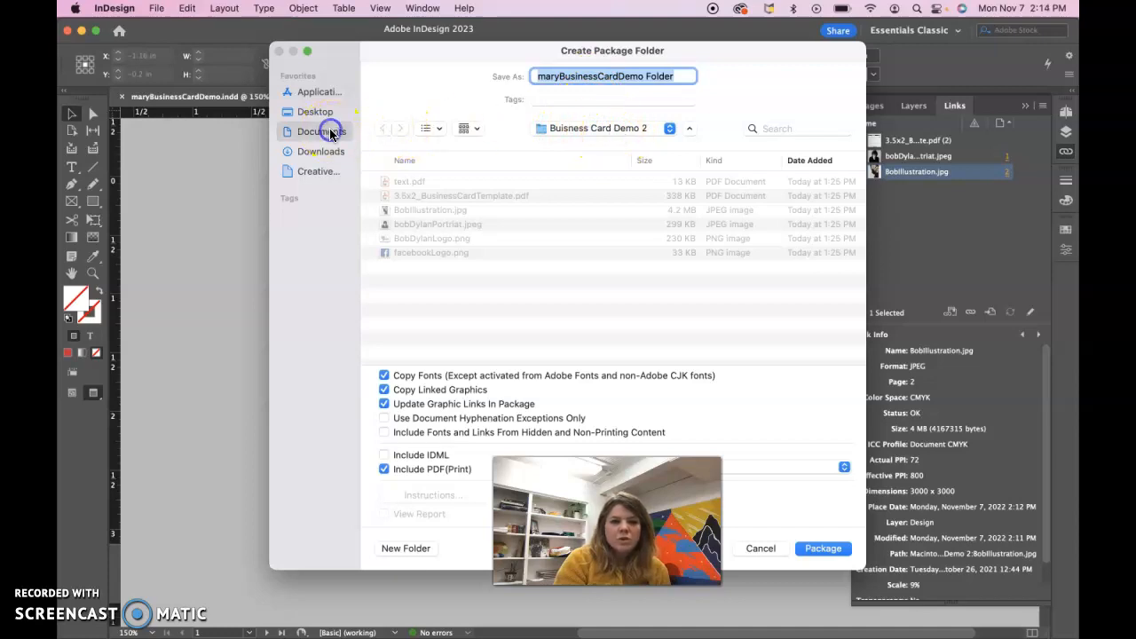
pyautogui.click(444, 160)
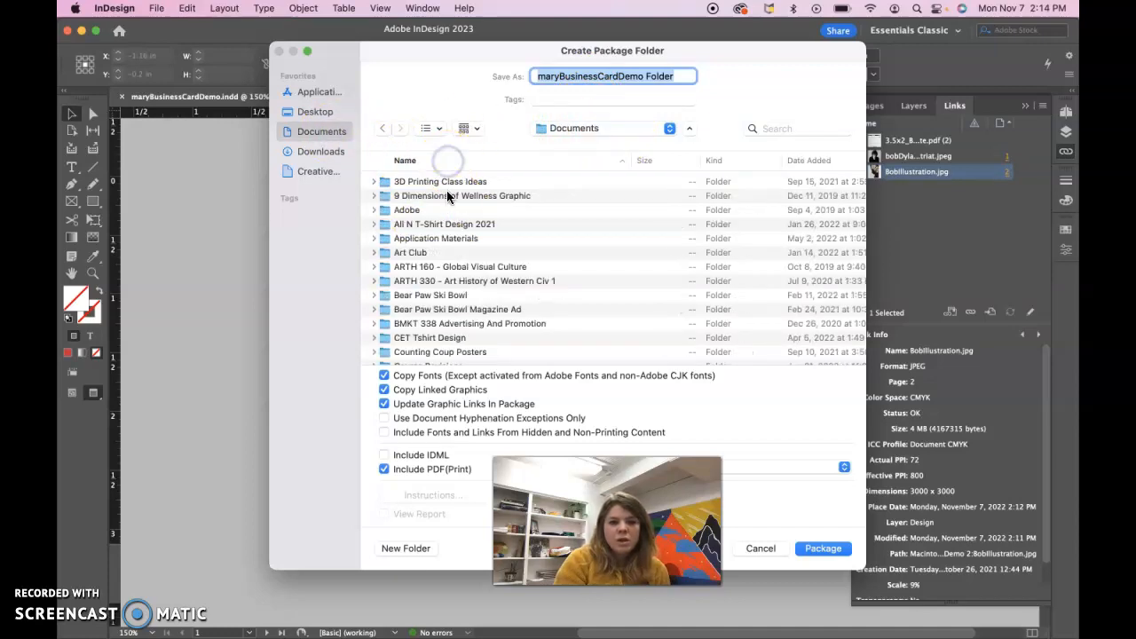
pyautogui.scroll(-2, 446, 310)
pyautogui.scroll(-10, 442, 312)
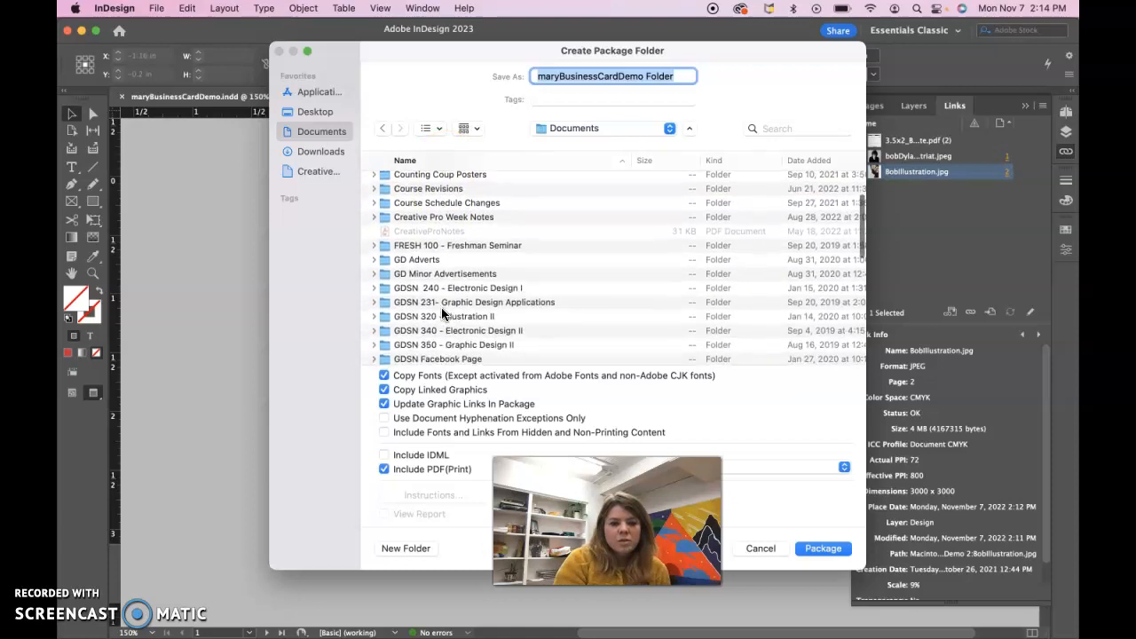
pyautogui.scroll(-1, 442, 312)
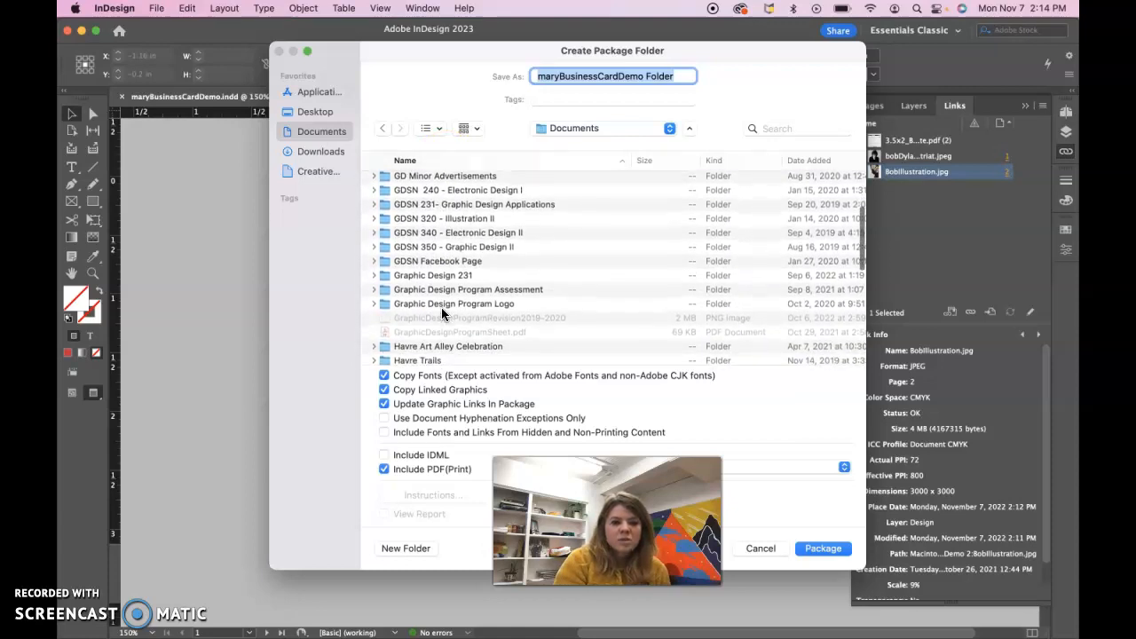
pyautogui.scroll(-5, 442, 313)
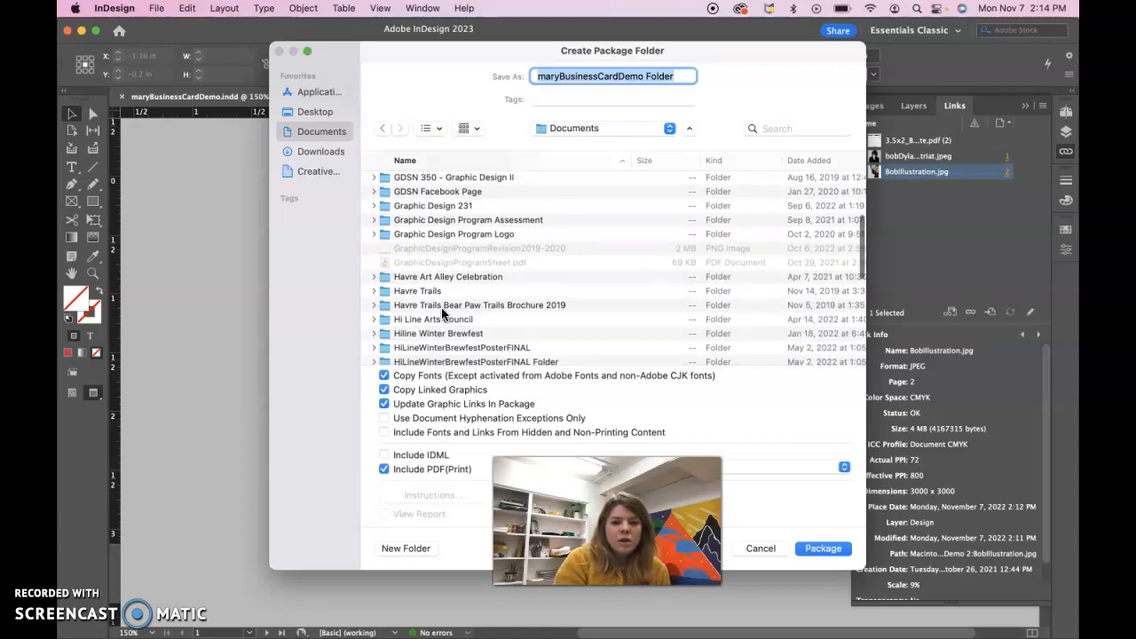
pyautogui.scroll(5, 442, 313)
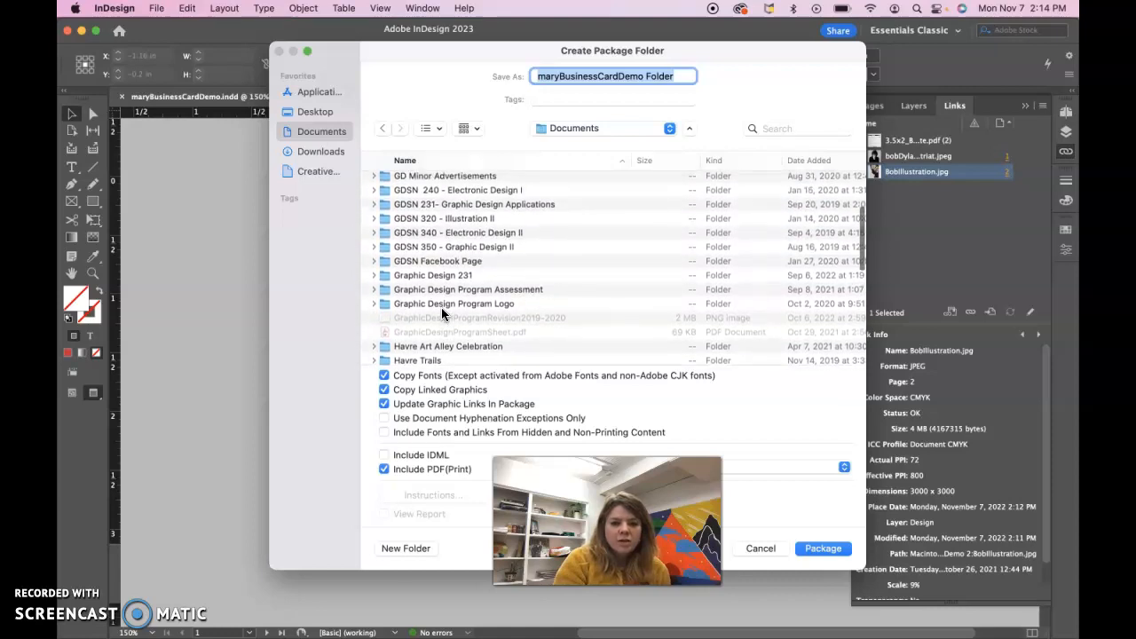
pyautogui.doubleClick(435, 278)
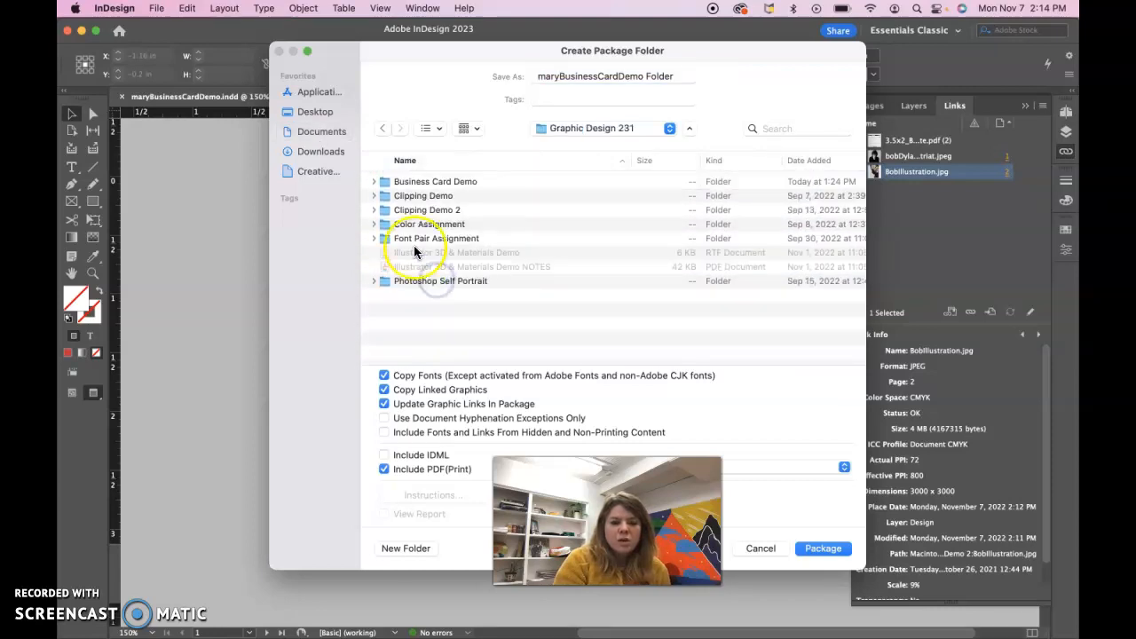
pyautogui.doubleClick(435, 183)
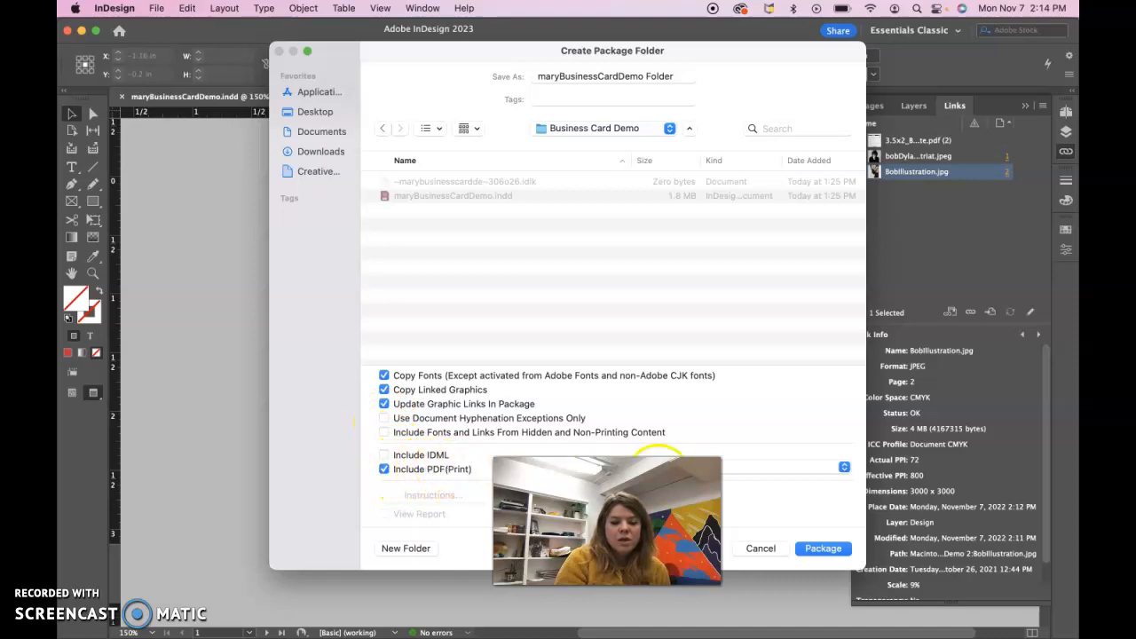
# Create the package as maryBusinessCardDemo Folder with copied fonts, linked graphics, updated links and a print PDF
pyautogui.click(681, 469)
pyautogui.click(676, 481)
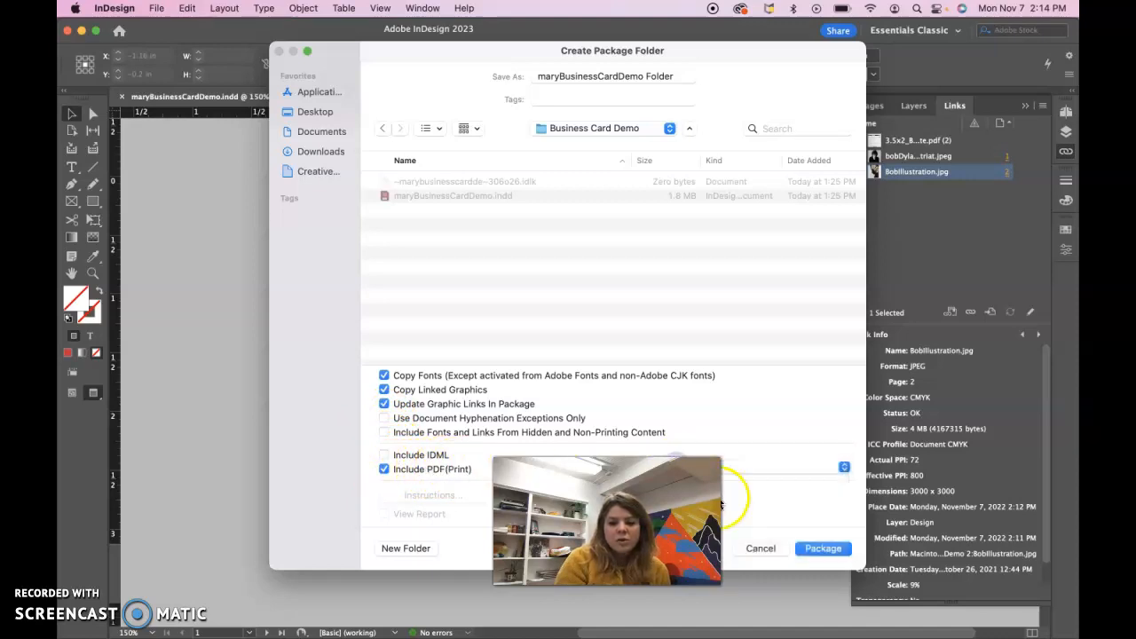
pyautogui.click(824, 548)
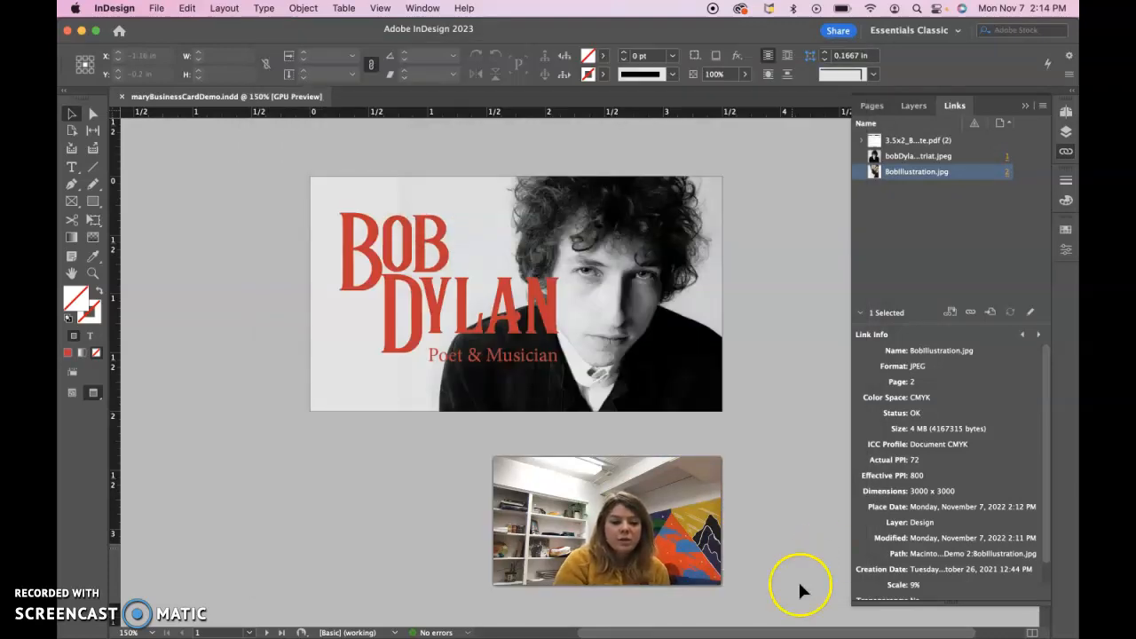
# Switch to Finder and open maryBusinessCardDemo Folder inside Documents > Graphic Design 231 > Business Card Demo
pyautogui.click(164, 632)
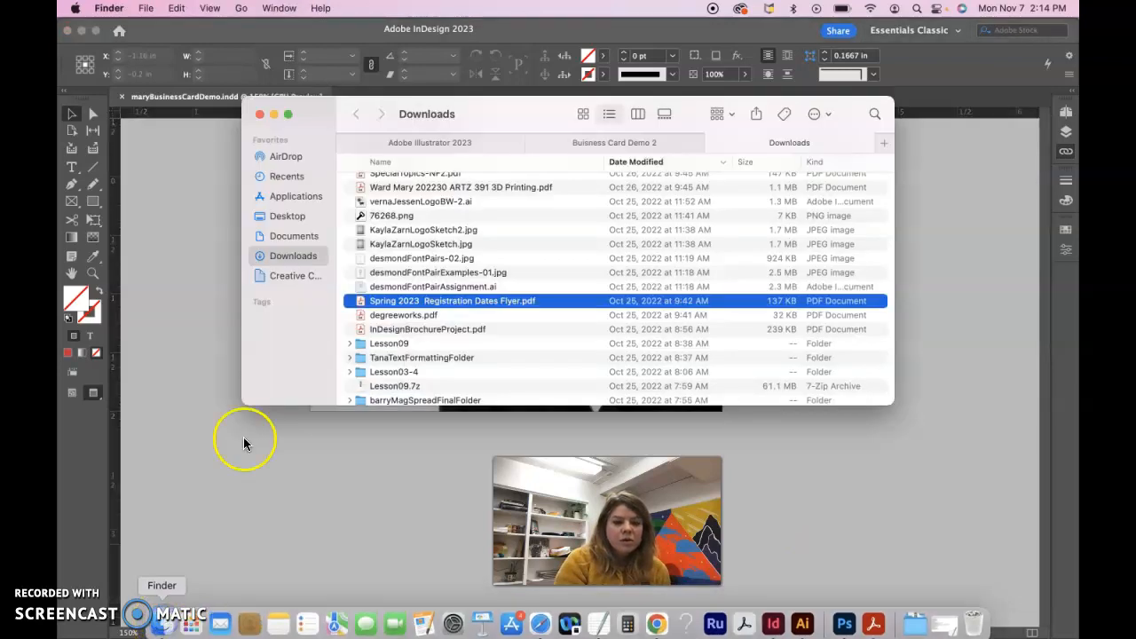
pyautogui.click(297, 236)
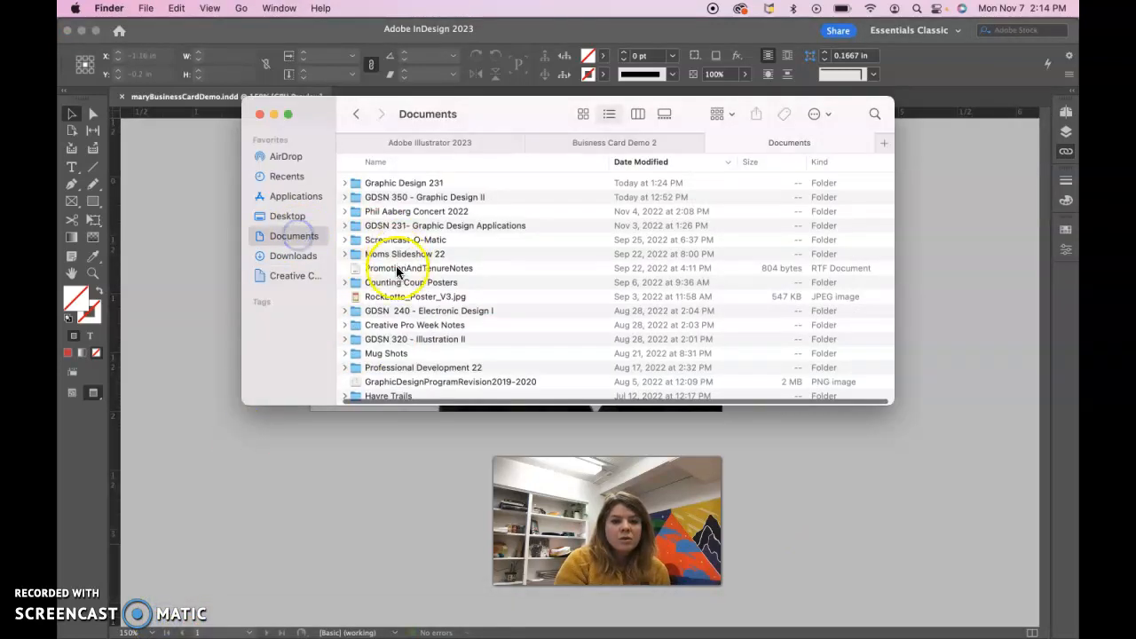
pyautogui.doubleClick(401, 184)
pyautogui.doubleClick(420, 183)
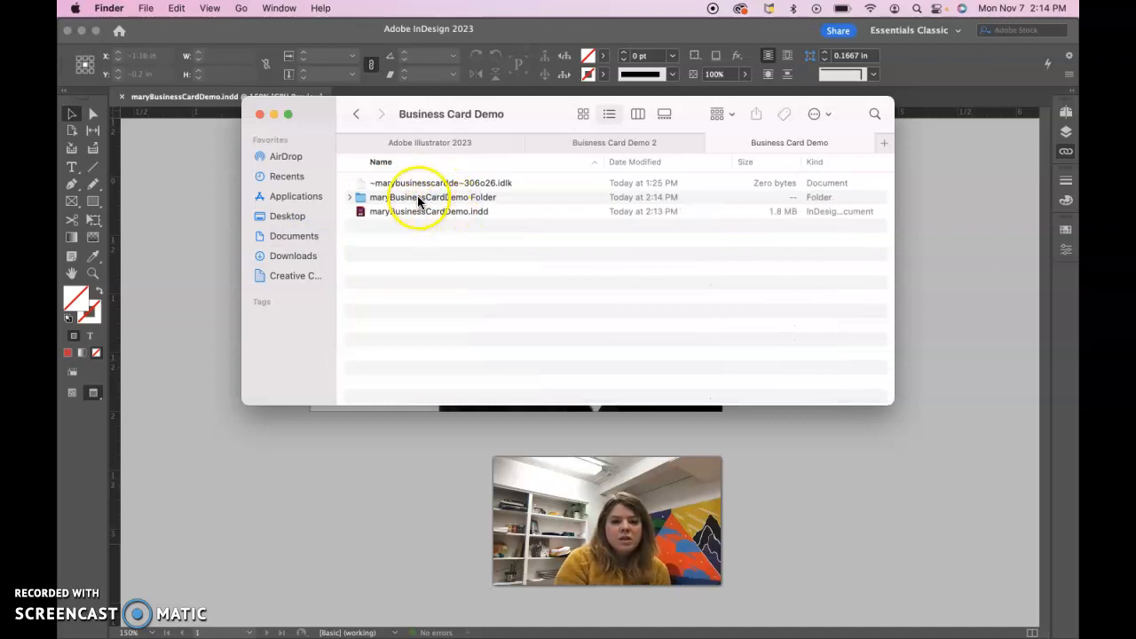
pyautogui.click(418, 198)
pyautogui.moveTo(431, 196); pyautogui.dragTo(452, 217)
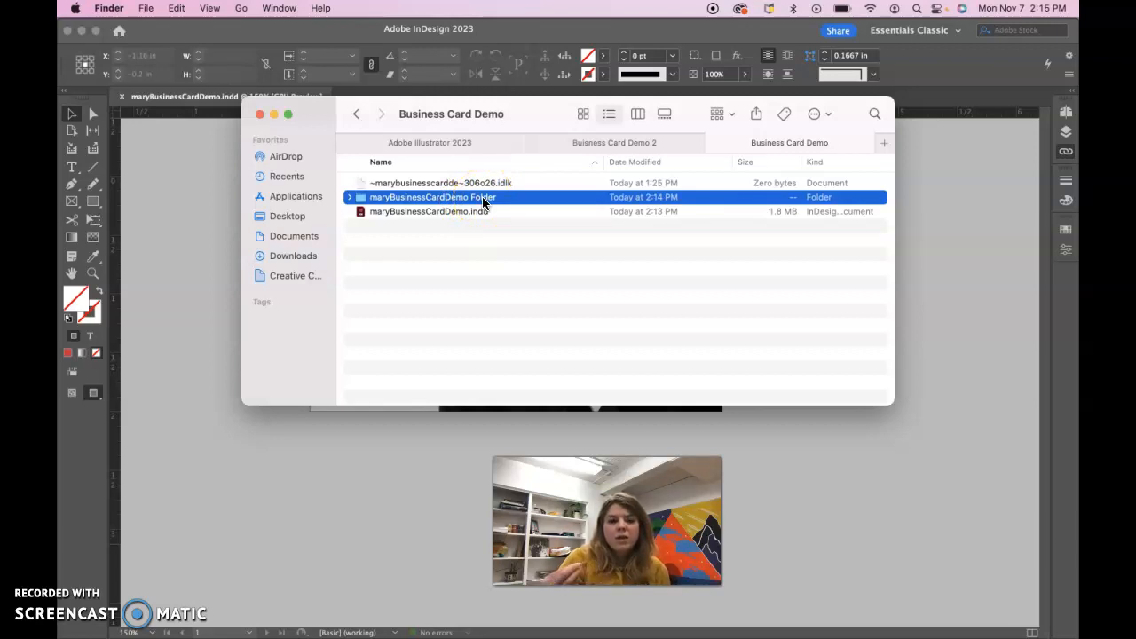
pyautogui.click(489, 201)
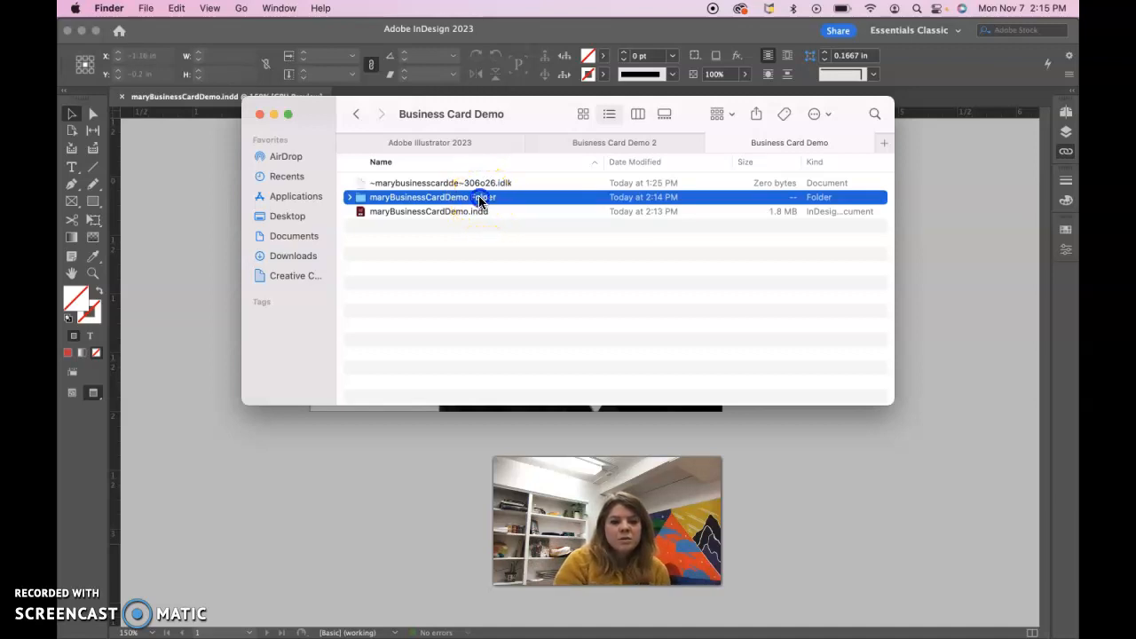
pyautogui.doubleClick(479, 198)
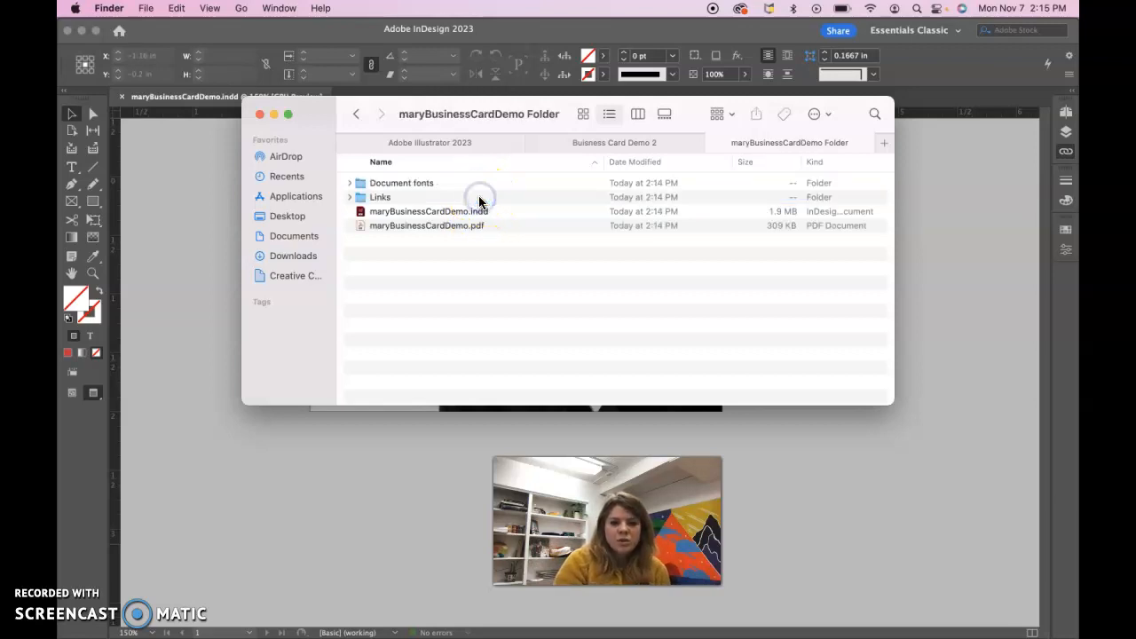
# Inspect the packaged Document fonts and Links folders and the packaged maryBusinessCardDemo.indd file
pyautogui.click(349, 183)
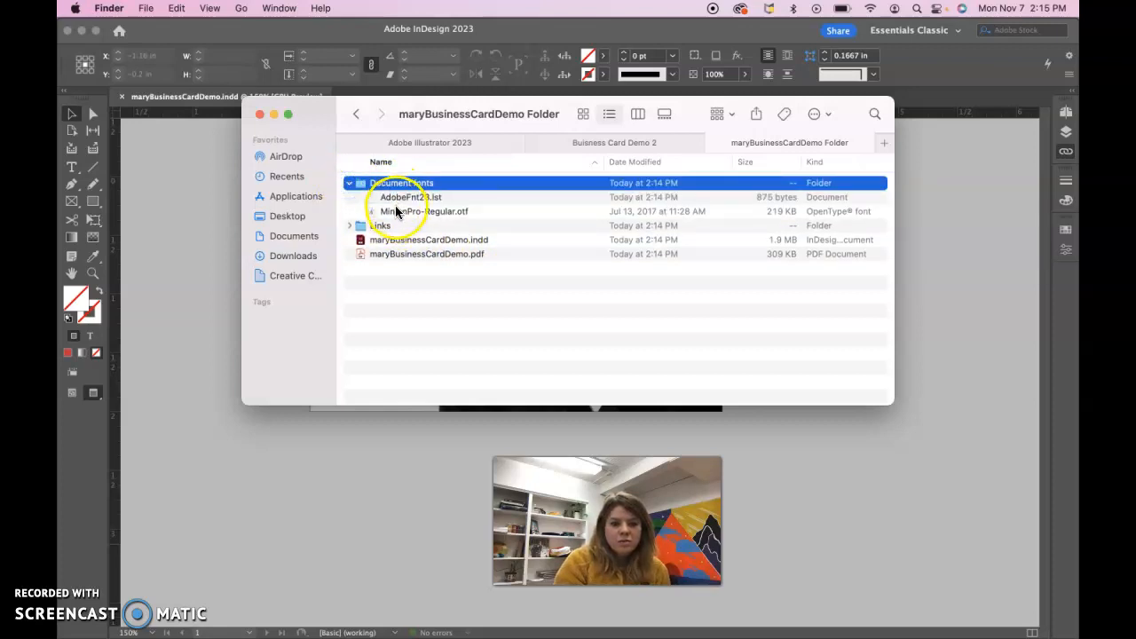
pyautogui.click(349, 182)
pyautogui.click(349, 197)
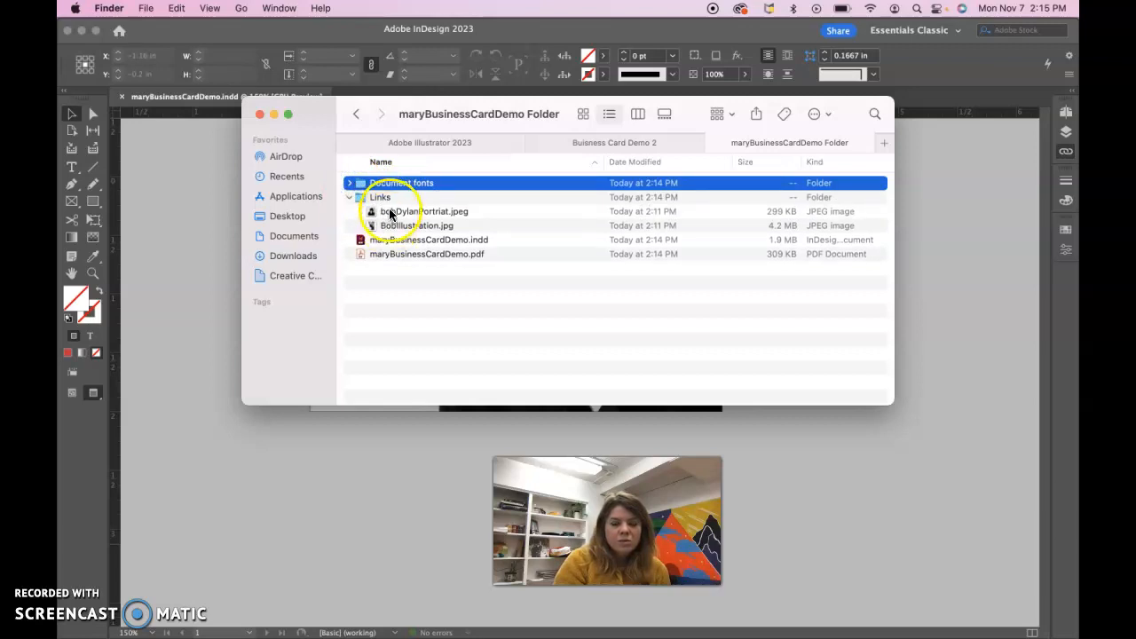
pyautogui.click(350, 197)
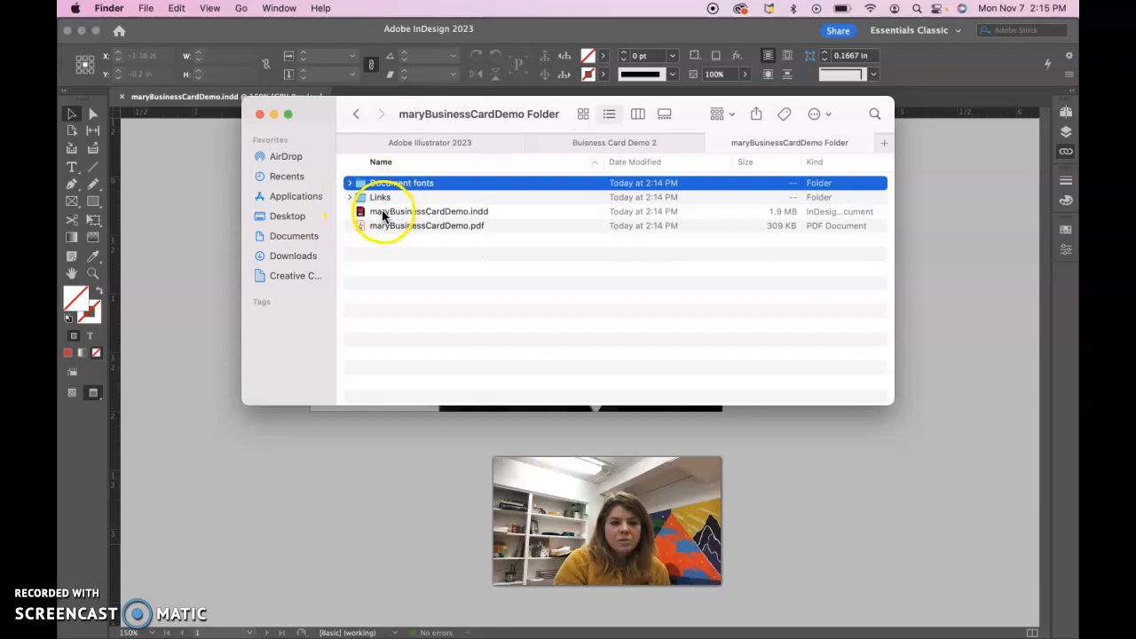
pyautogui.click(481, 213)
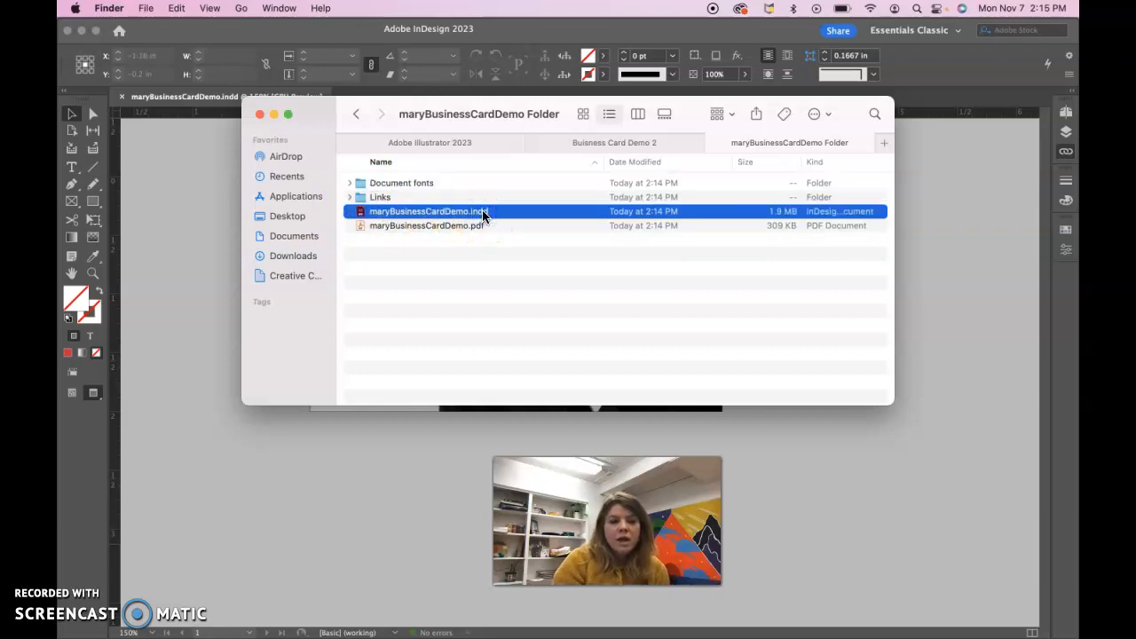
# View both pages of the packaged maryBusinessCardDemo.pdf in Acrobat, then close all of its tabs
pyautogui.doubleClick(445, 226)
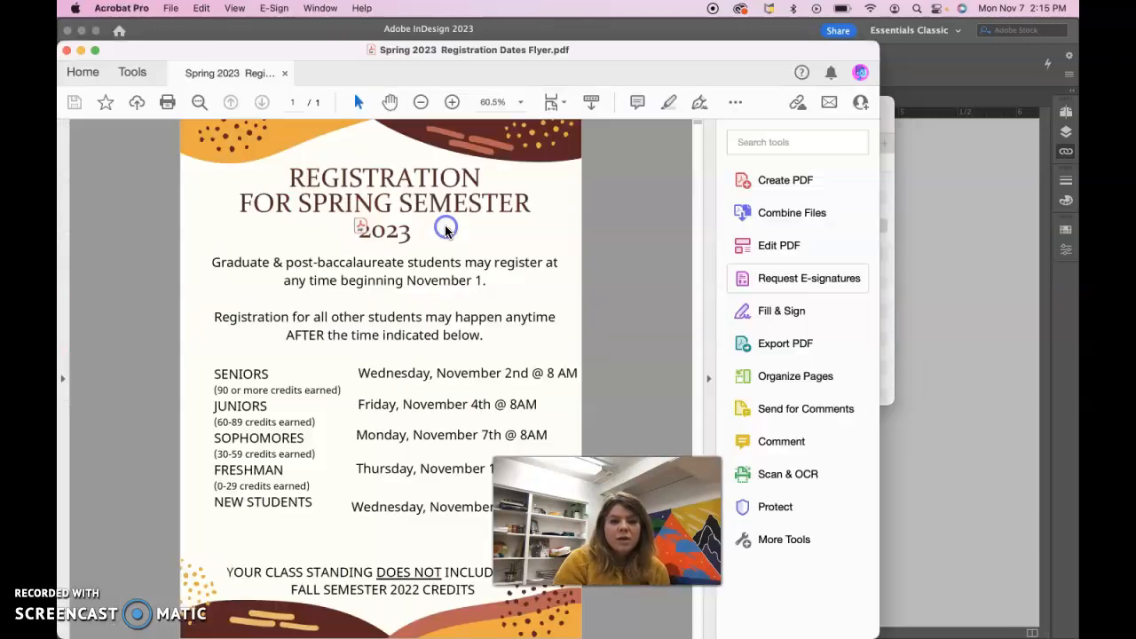
pyautogui.scroll(-5, 469, 268)
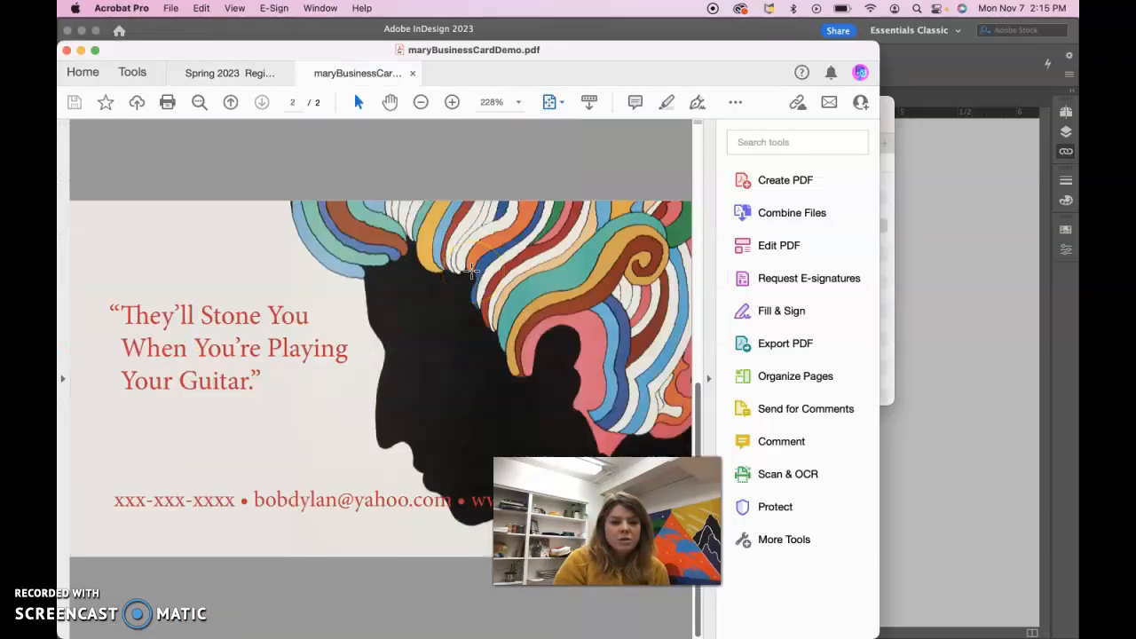
pyautogui.scroll(5, 471, 272)
pyautogui.click(67, 50)
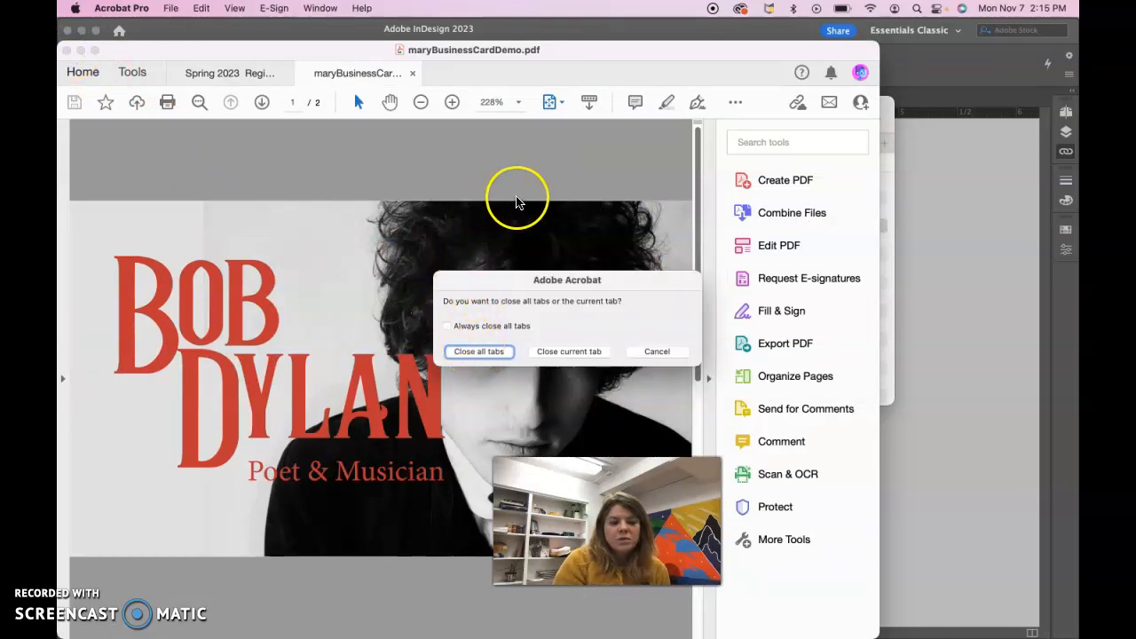
pyautogui.click(479, 351)
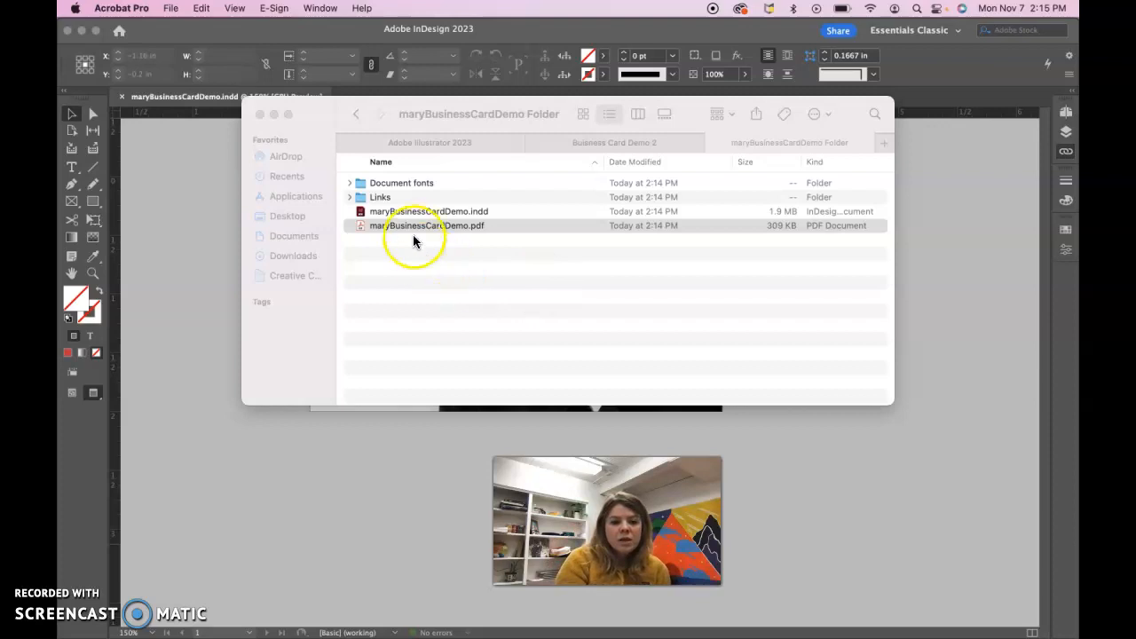
# Go back to the Business Card Demo folder, close the Finder window and return to the InDesign document
pyautogui.click(355, 114)
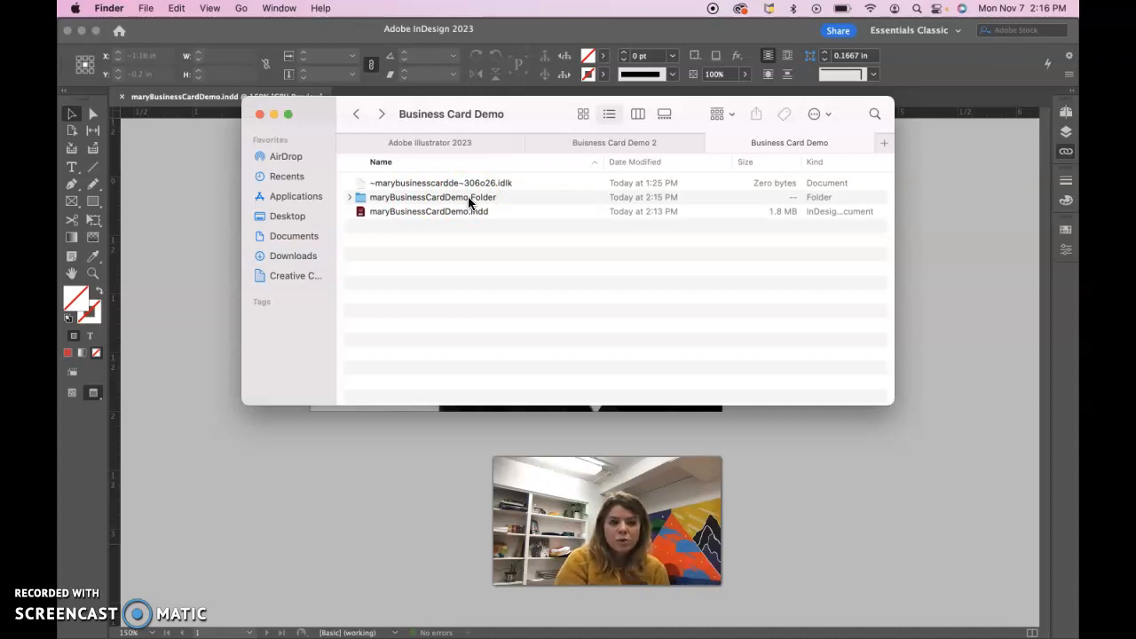
pyautogui.click(259, 113)
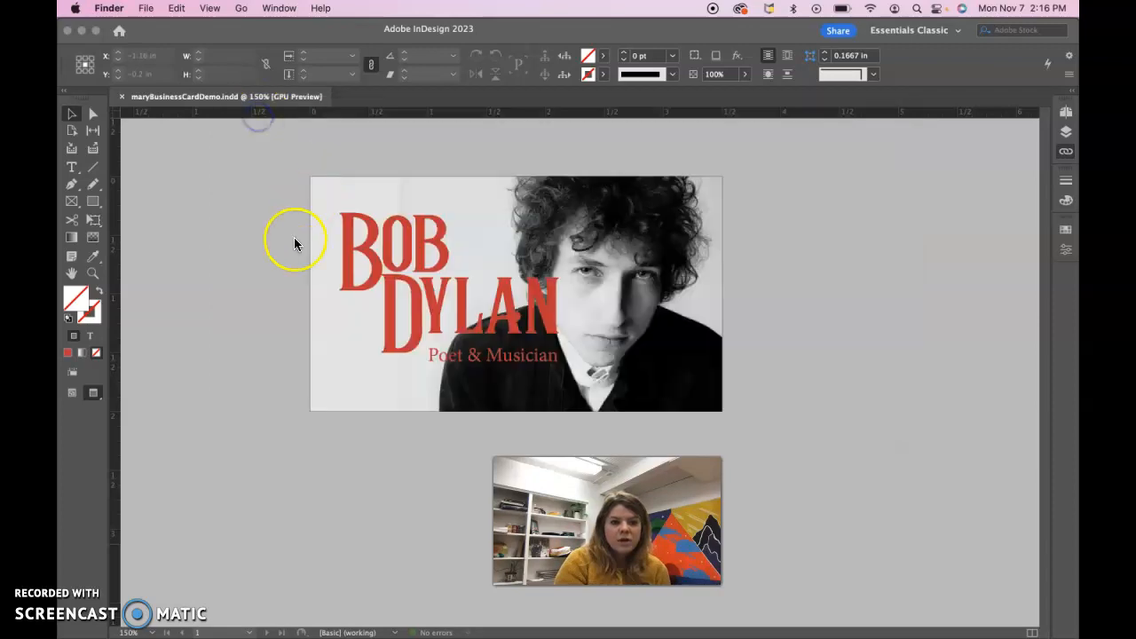
pyautogui.click(248, 237)
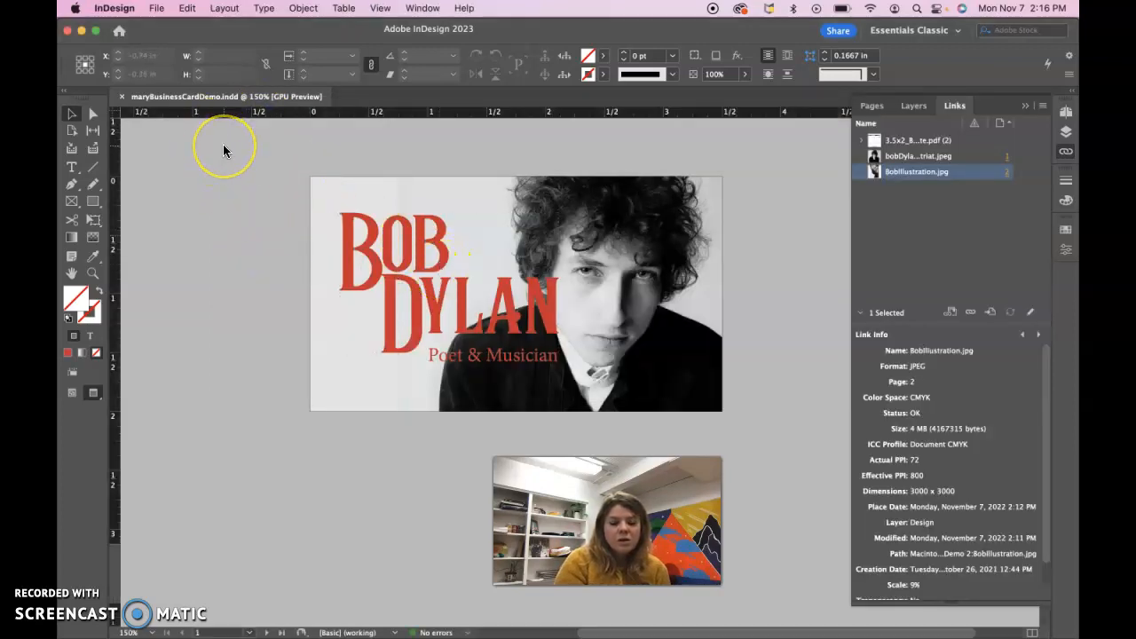
# Export the document as a print PDF into maryBusinessCardDemo Folder, replacing the existing maryBusinessCardDemo.pdf
pyautogui.click(156, 8)
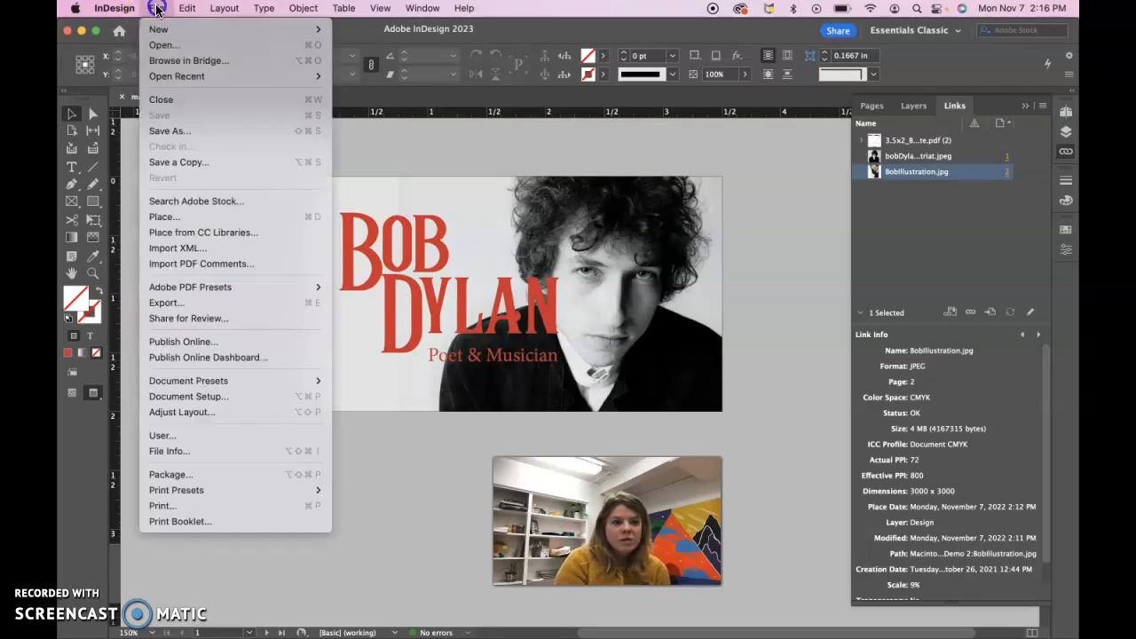
pyautogui.click(194, 303)
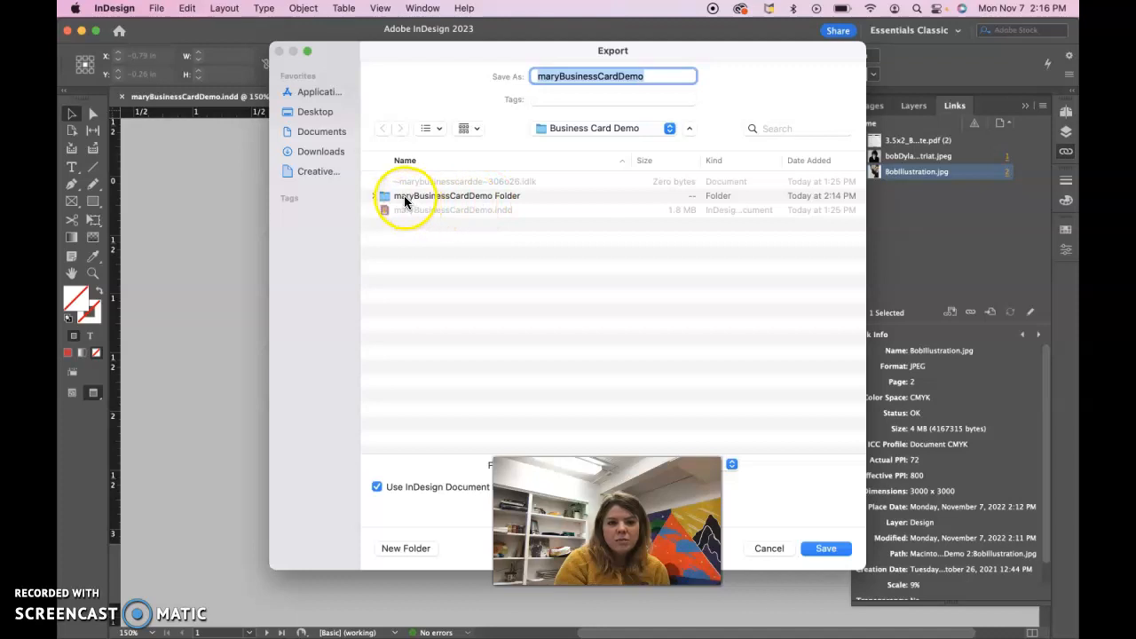
pyautogui.doubleClick(504, 197)
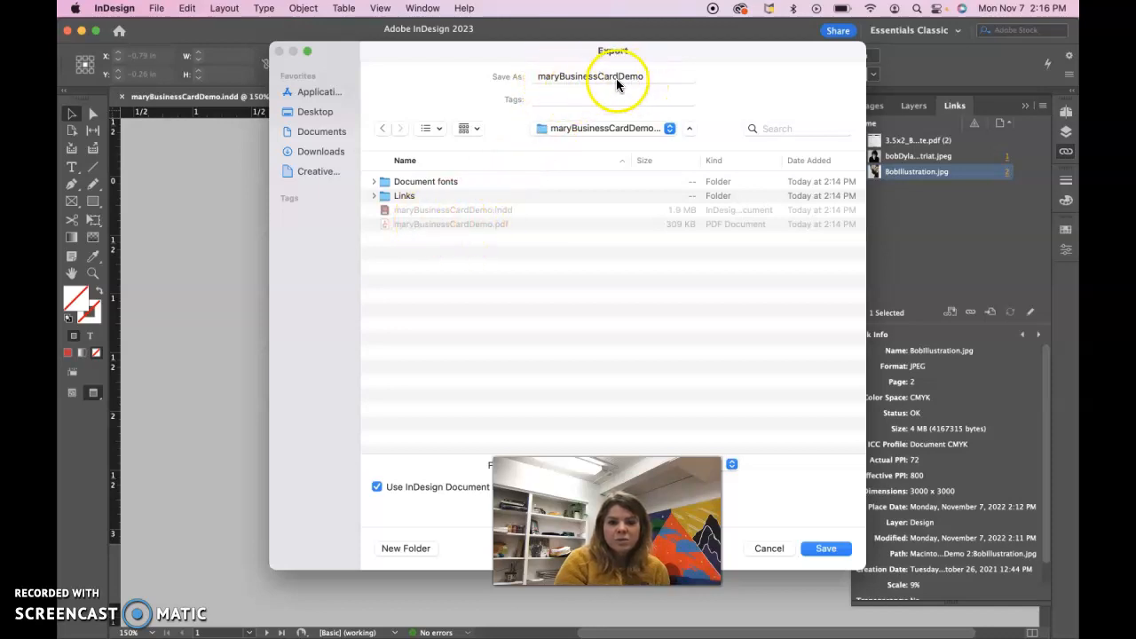
pyautogui.click(432, 228)
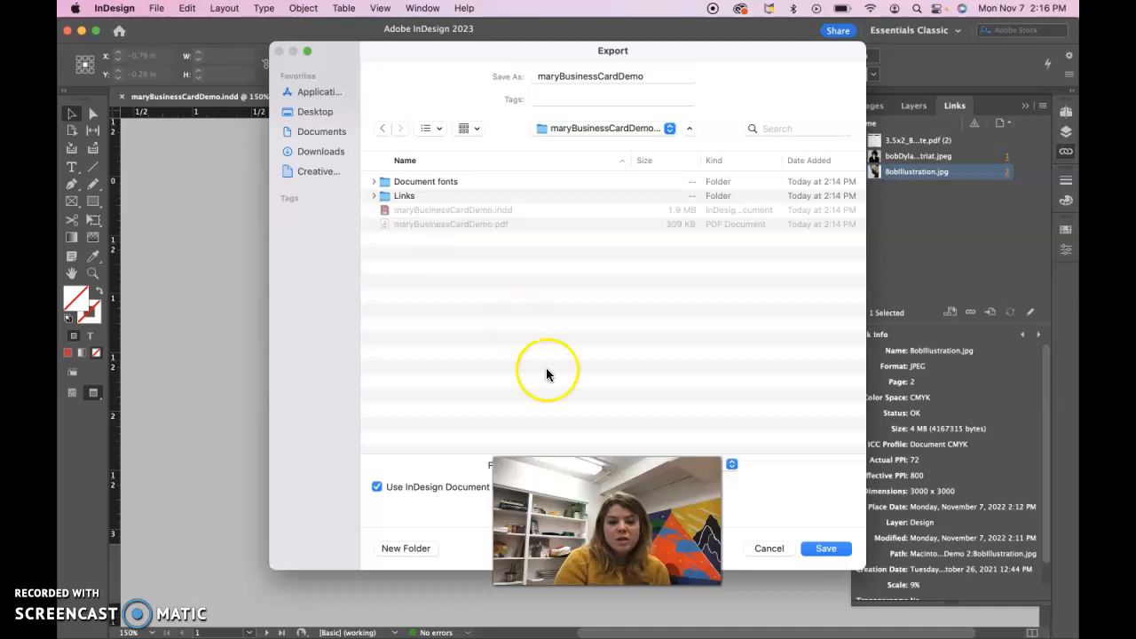
pyautogui.click(604, 462)
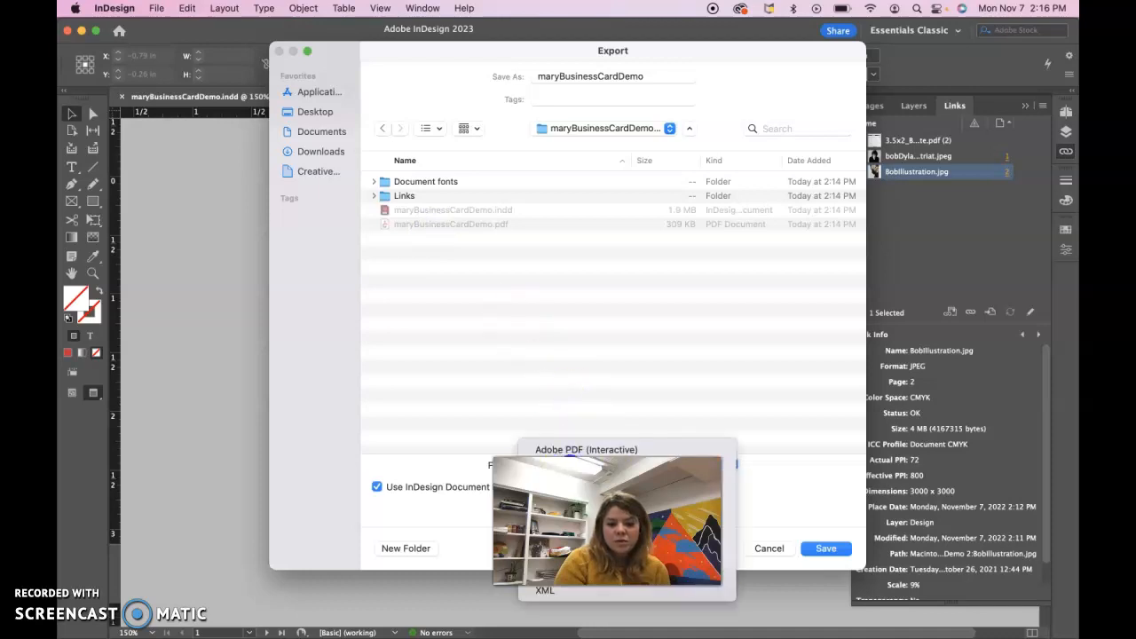
pyautogui.click(568, 450)
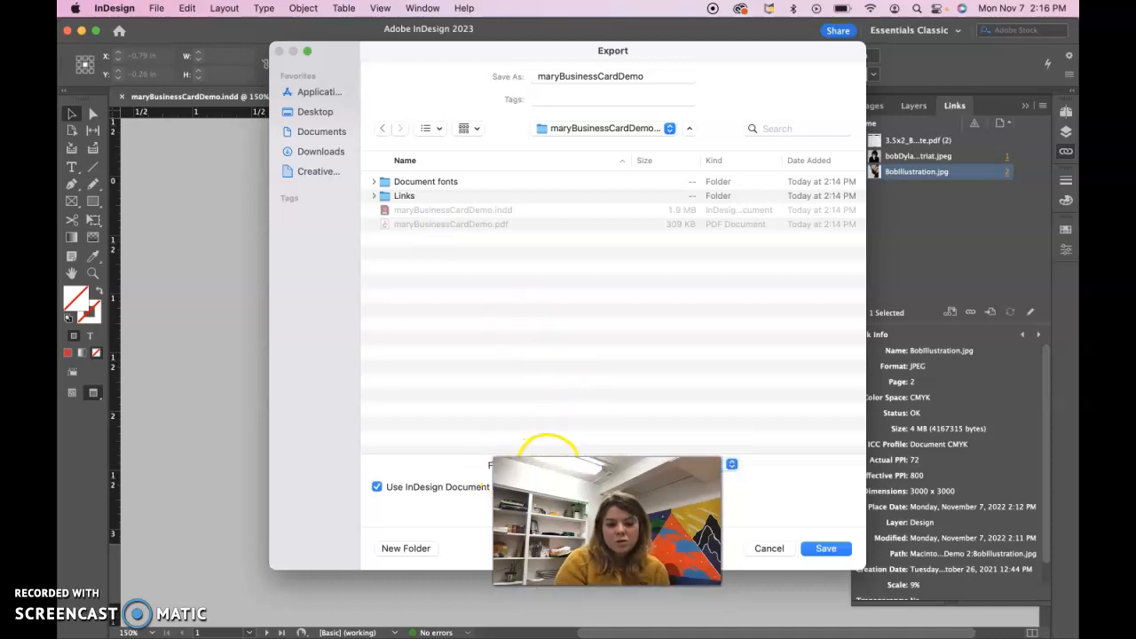
pyautogui.click(826, 549)
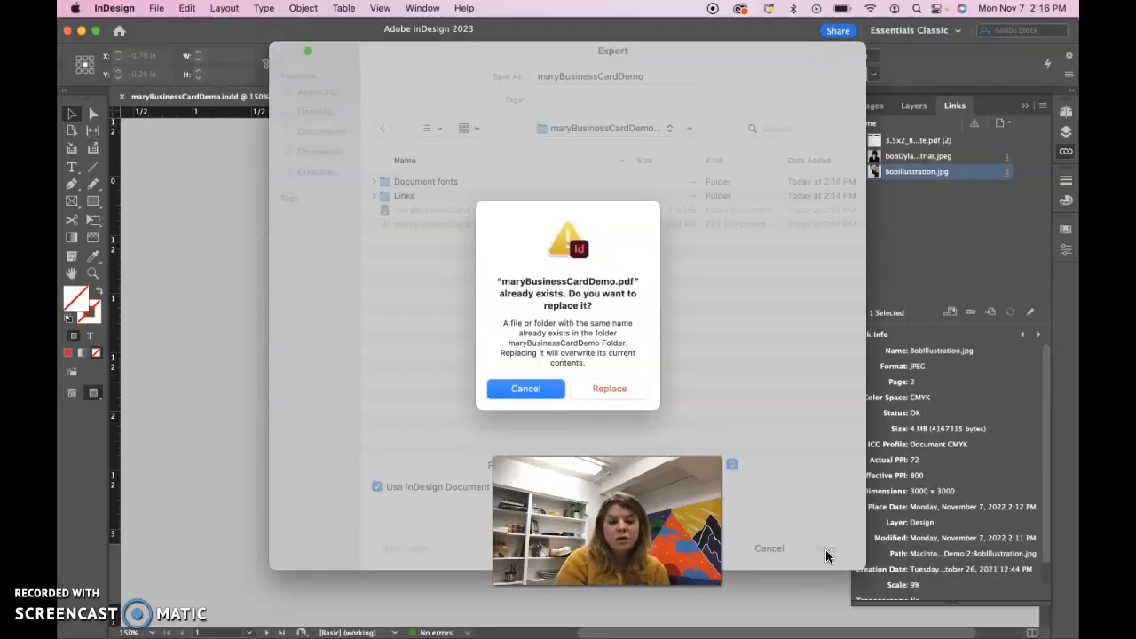
pyautogui.click(632, 393)
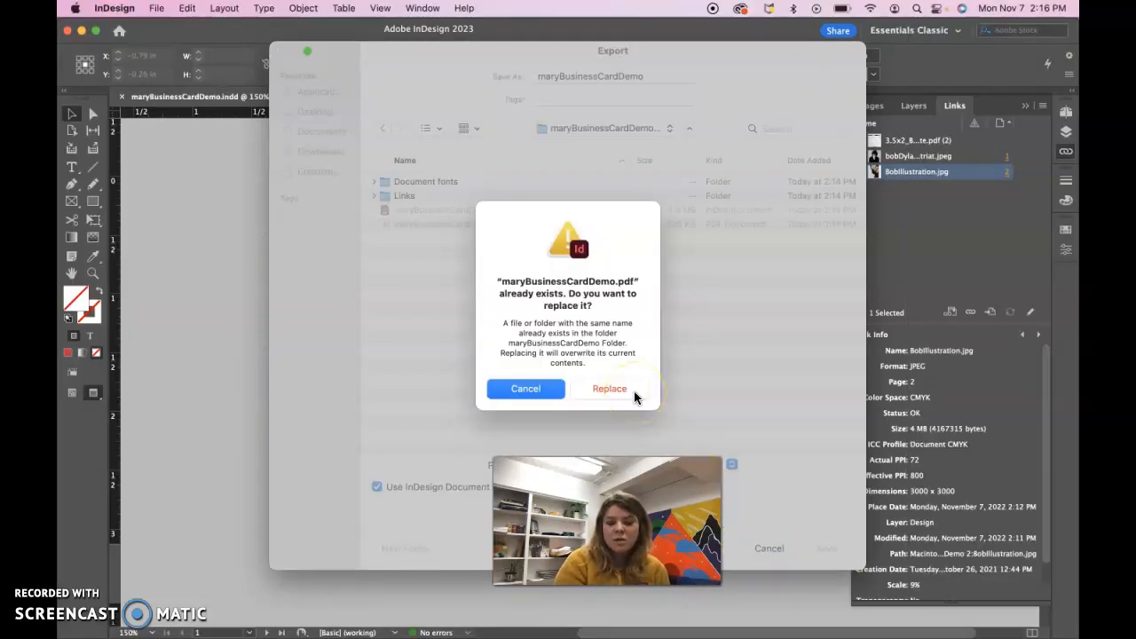
pyautogui.click(630, 395)
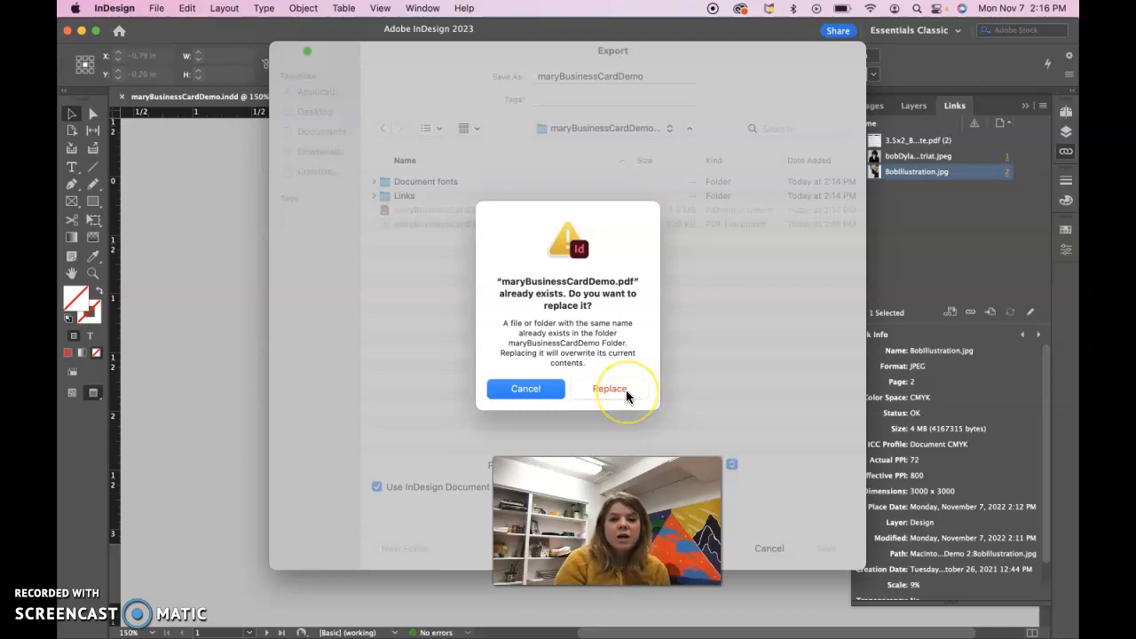
pyautogui.click(627, 394)
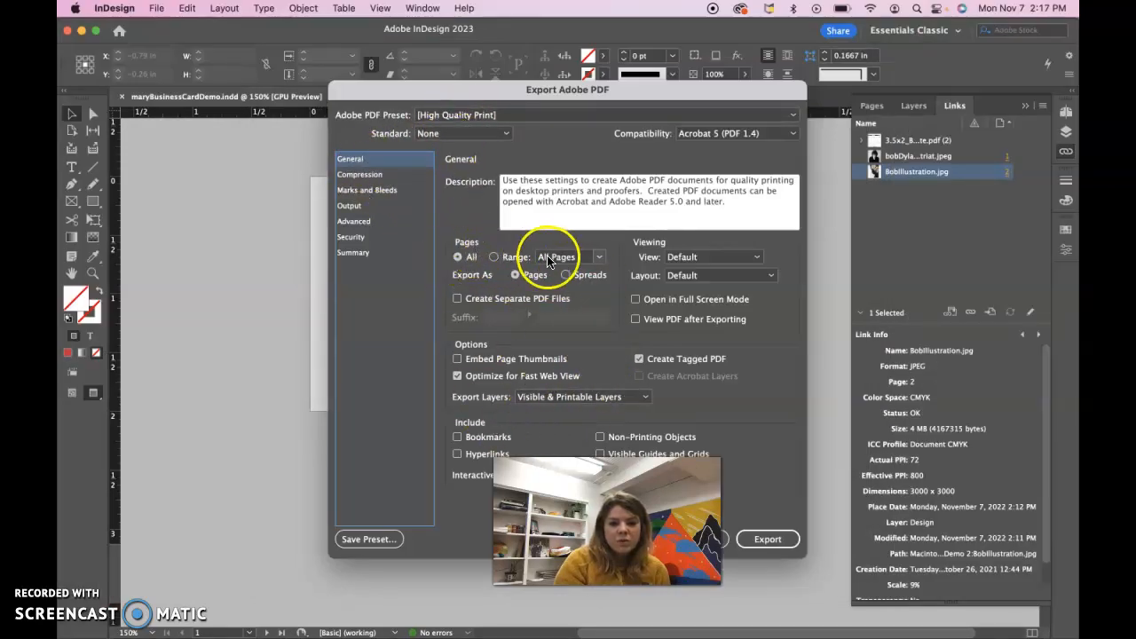
# Include crop marks in the PDF export and use the document bleed settings
pyautogui.click(345, 178)
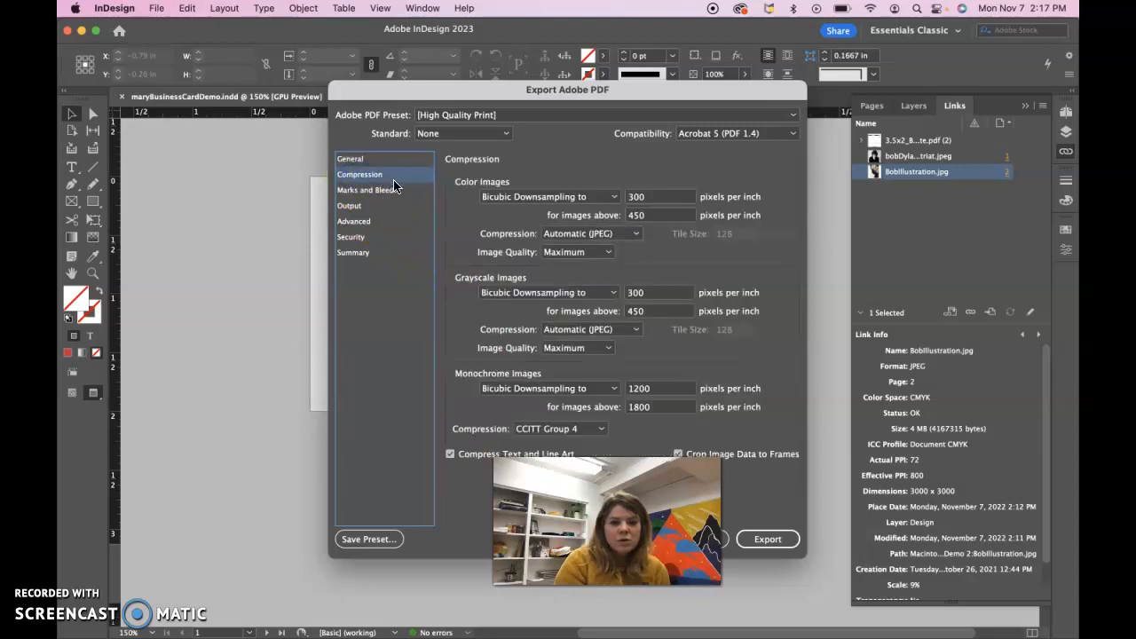
pyautogui.click(371, 191)
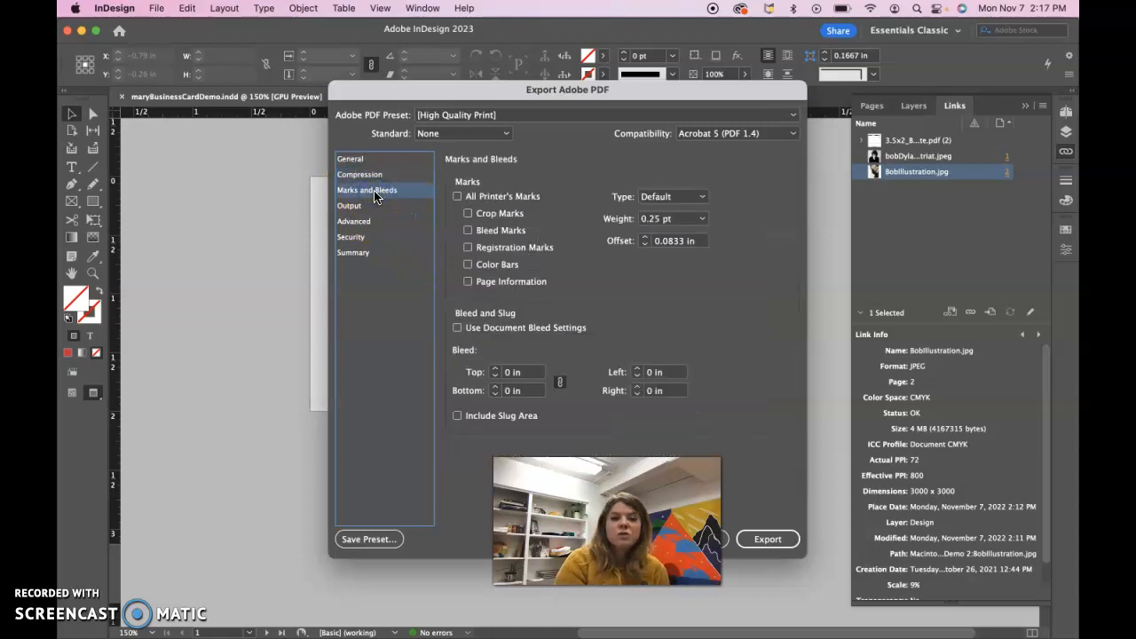
pyautogui.click(467, 214)
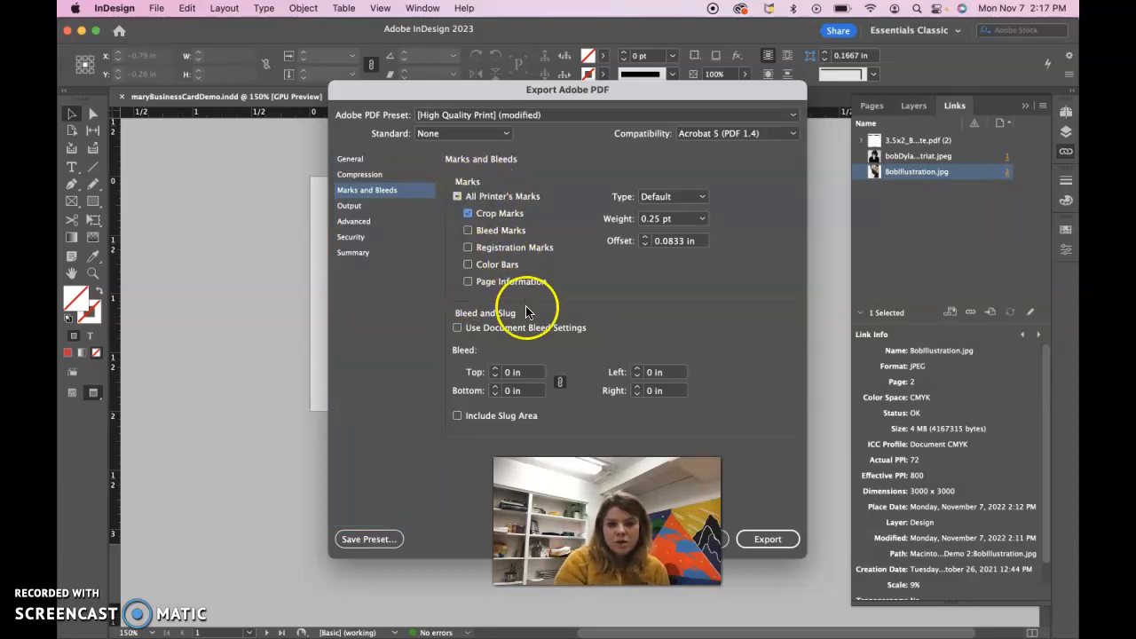
pyautogui.click(456, 328)
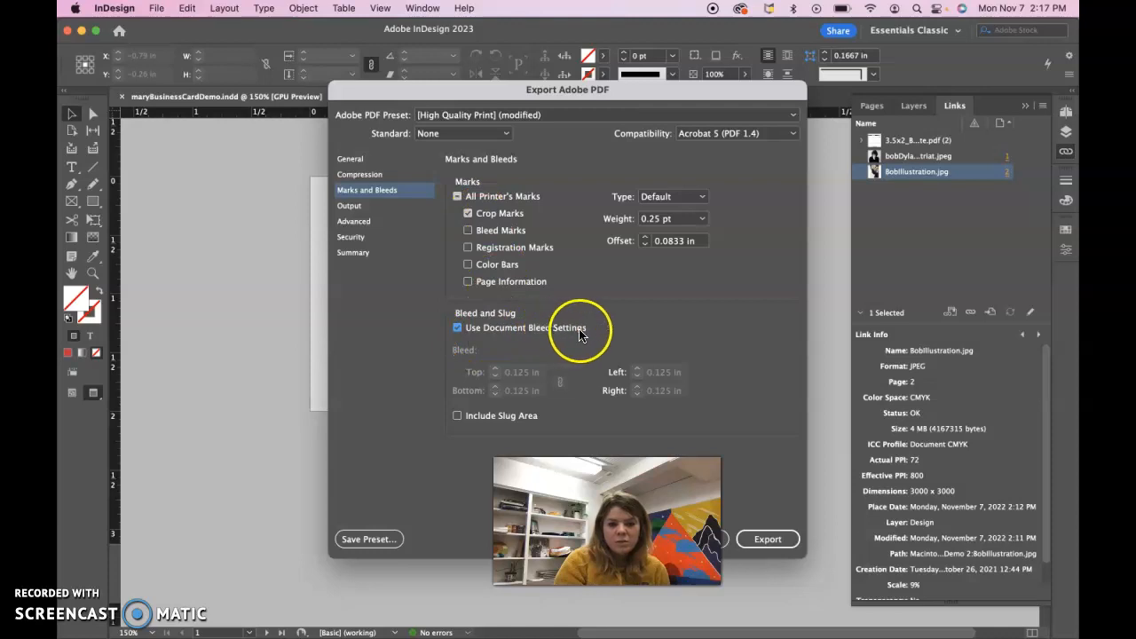
# Review the output, advanced, security and summary settings of the PDF export, then export the file
pyautogui.click(353, 206)
pyautogui.click(355, 221)
pyautogui.click(354, 237)
pyautogui.click(353, 253)
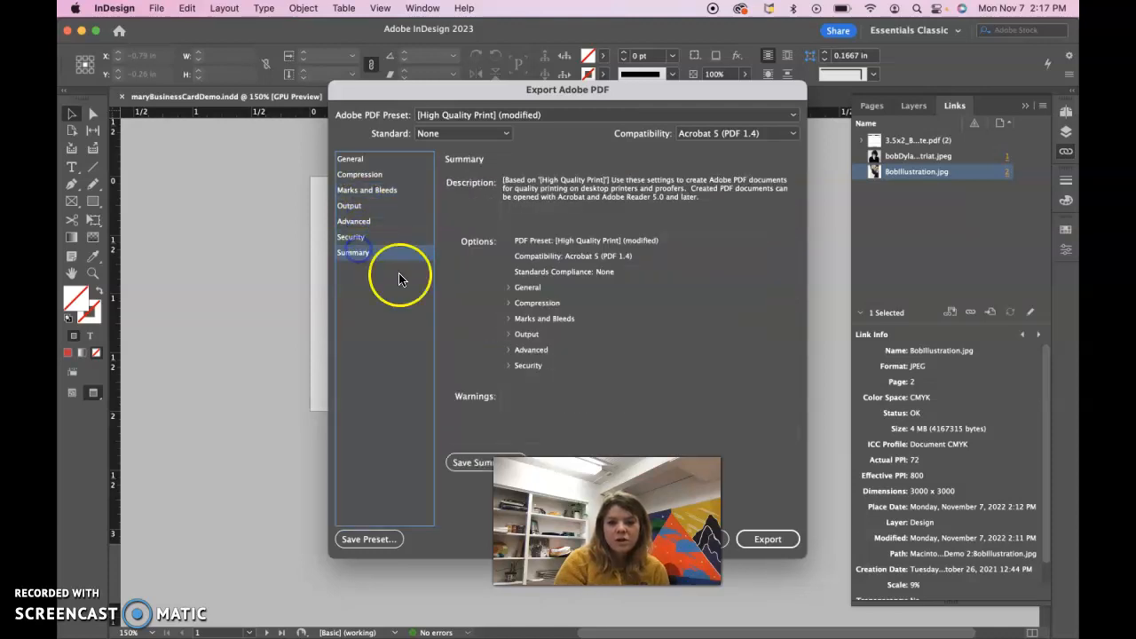
pyautogui.click(768, 540)
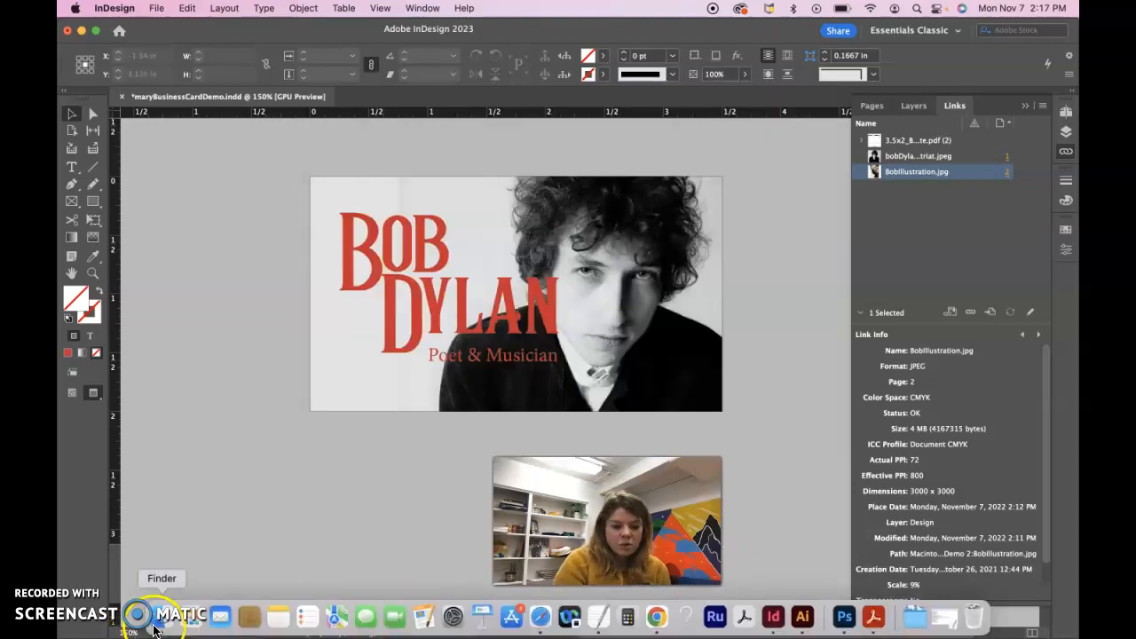
# Switch to Finder and open maryBusinessCardDemo Folder inside the Business Card Demo folder under Documents
pyautogui.click(142, 614)
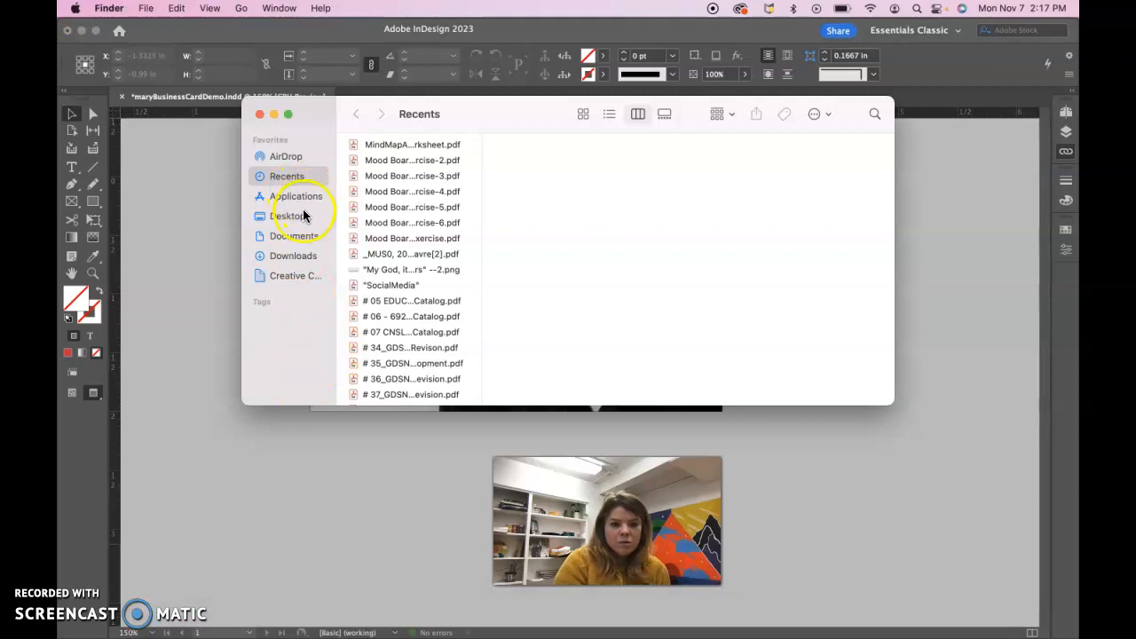
pyautogui.click(291, 235)
pyautogui.doubleClick(403, 162)
pyautogui.doubleClick(395, 163)
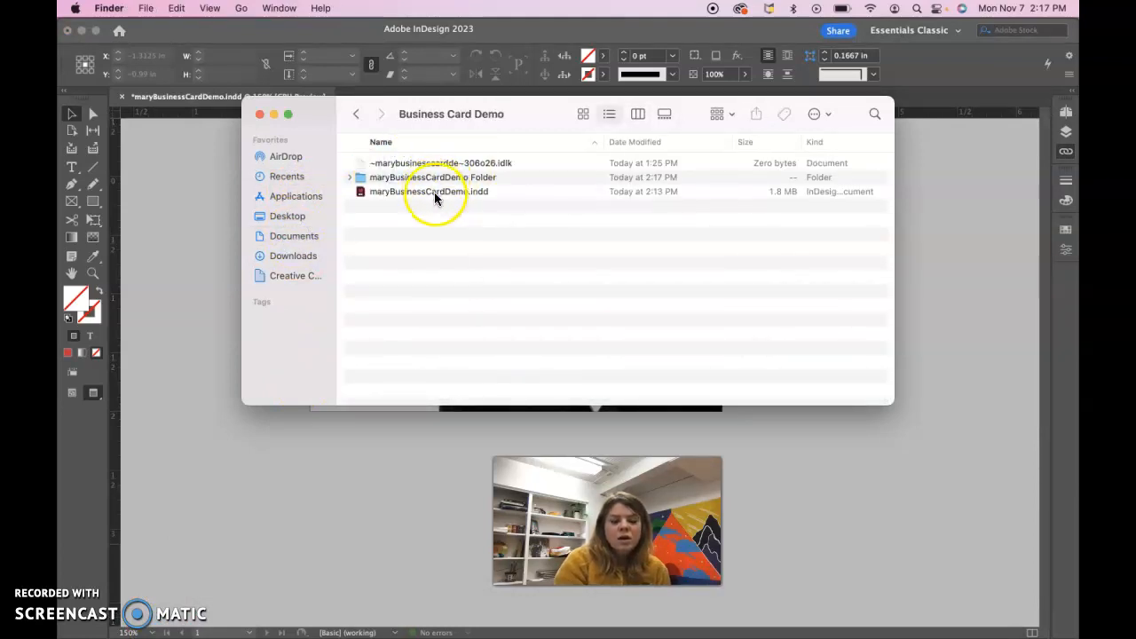
pyautogui.click(356, 114)
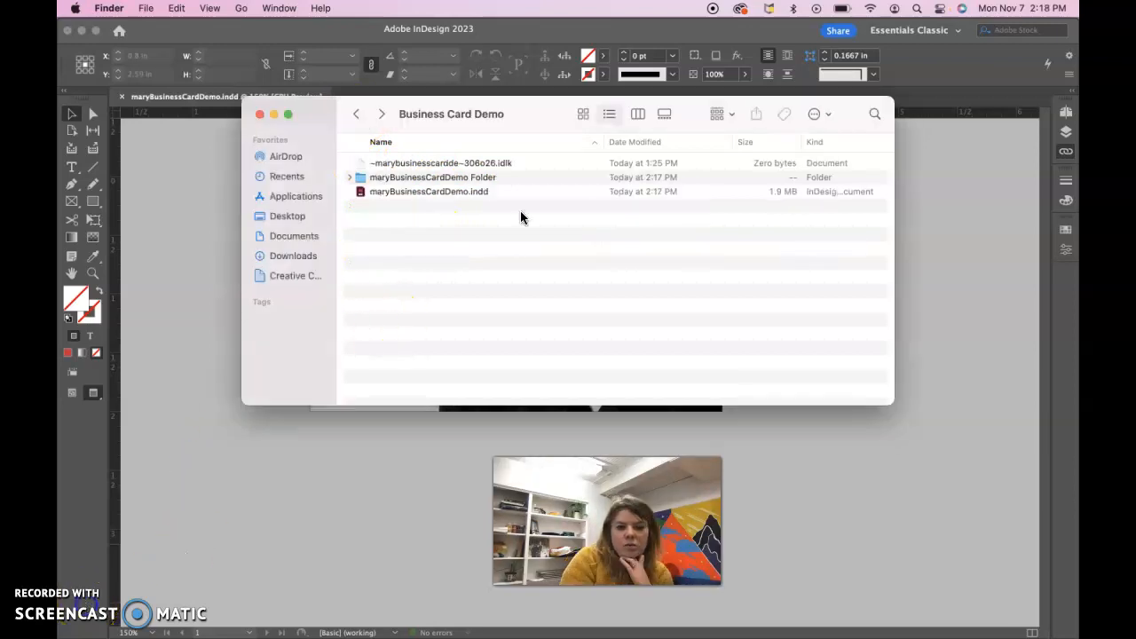
pyautogui.doubleClick(475, 177)
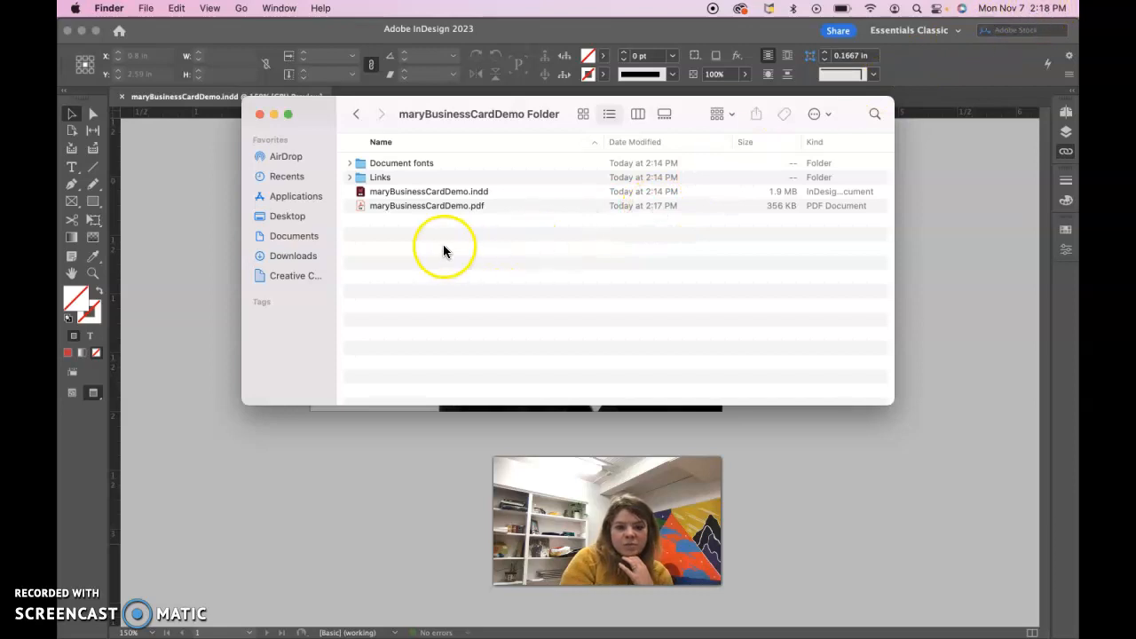
# Check the crop marks and bleed on both pages of the exported maryBusinessCardDemo.pdf in Acrobat, then close it
pyautogui.doubleClick(393, 206)
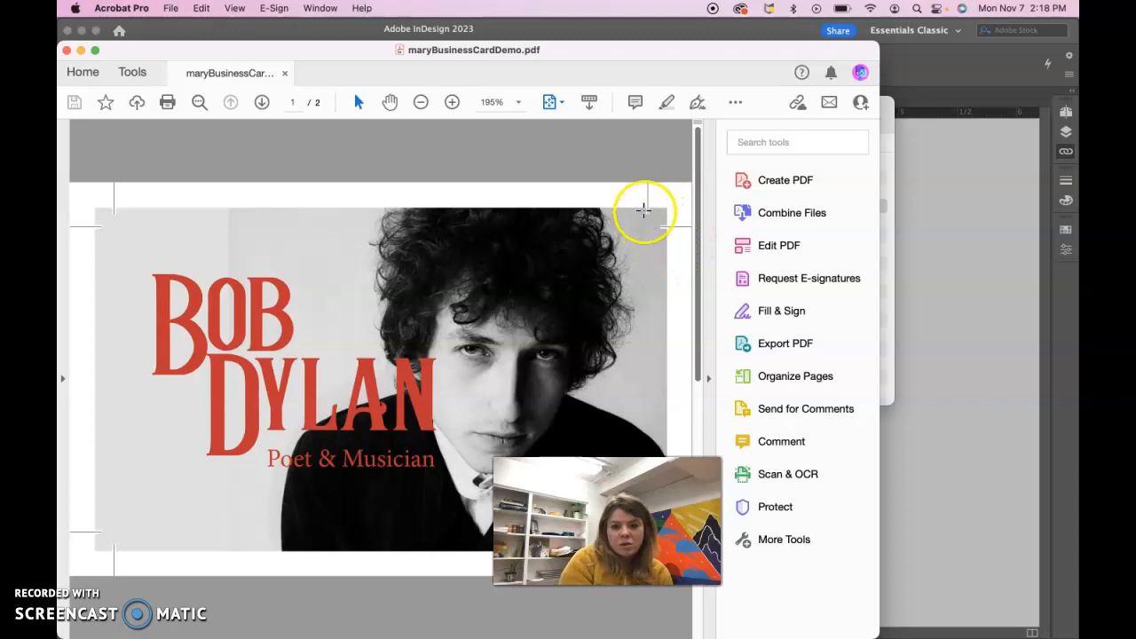
pyautogui.scroll(-3, 378, 353)
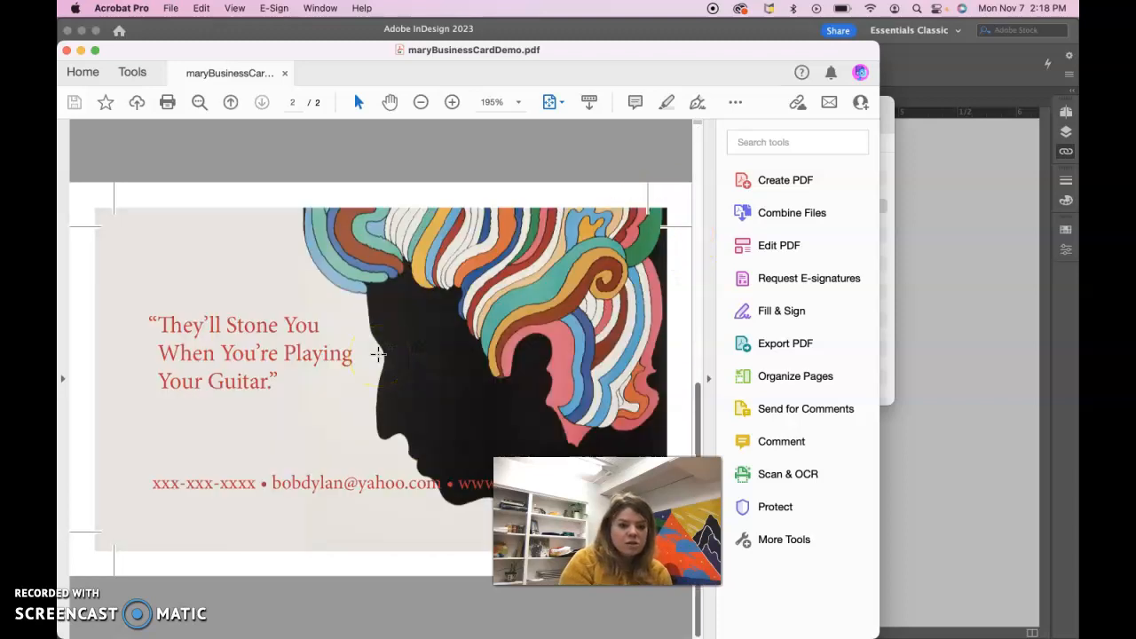
pyautogui.click(66, 49)
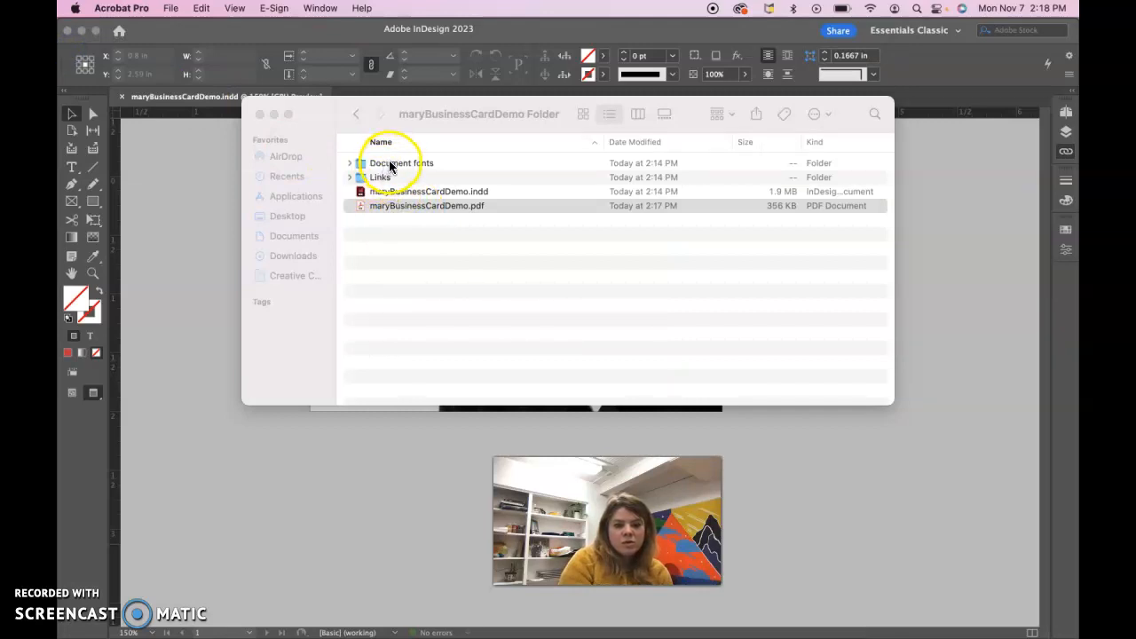
pyautogui.doubleClick(470, 208)
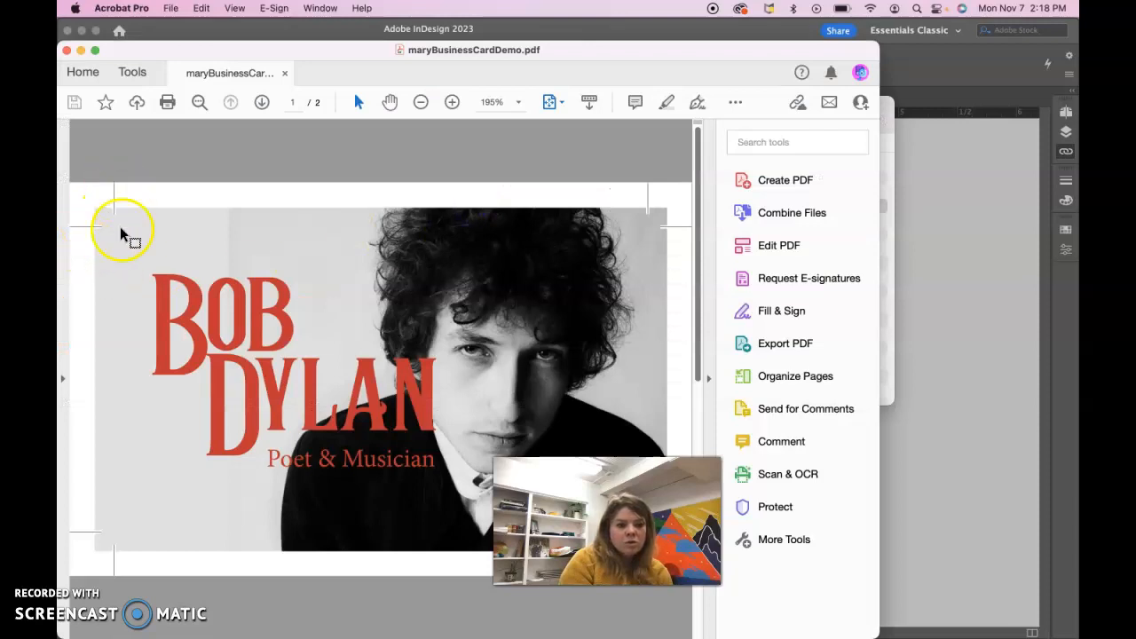
pyautogui.scroll(-2, 152, 304)
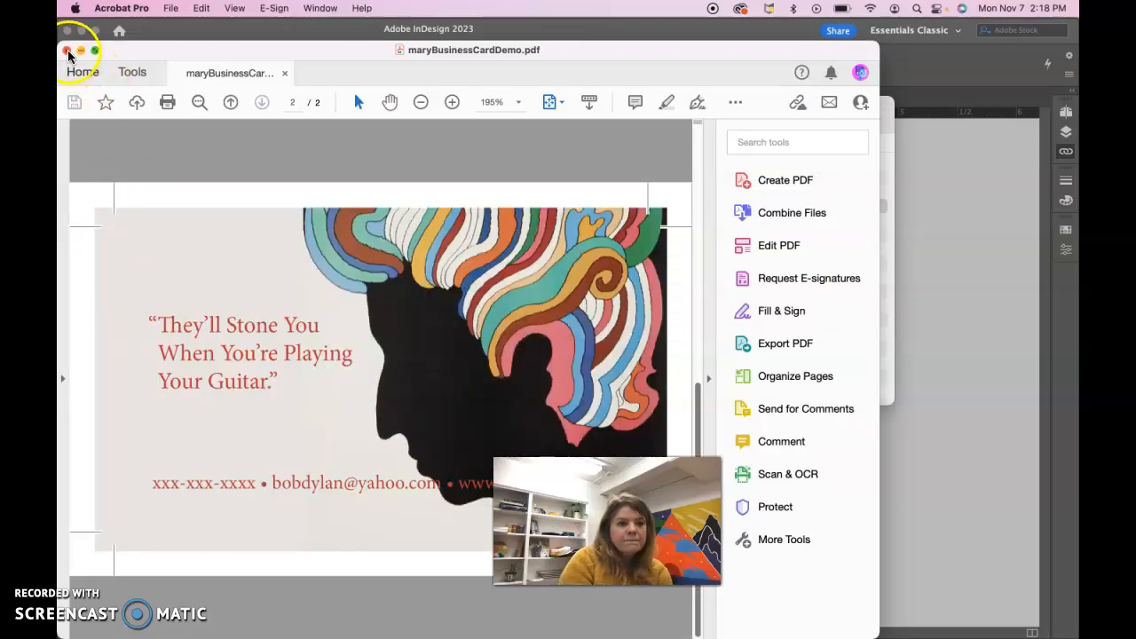
pyautogui.click(67, 51)
# Go back to the Business Card Demo folder in Finder and compress maryBusinessCardDemo Folder into a ZIP archive
pyautogui.click(355, 113)
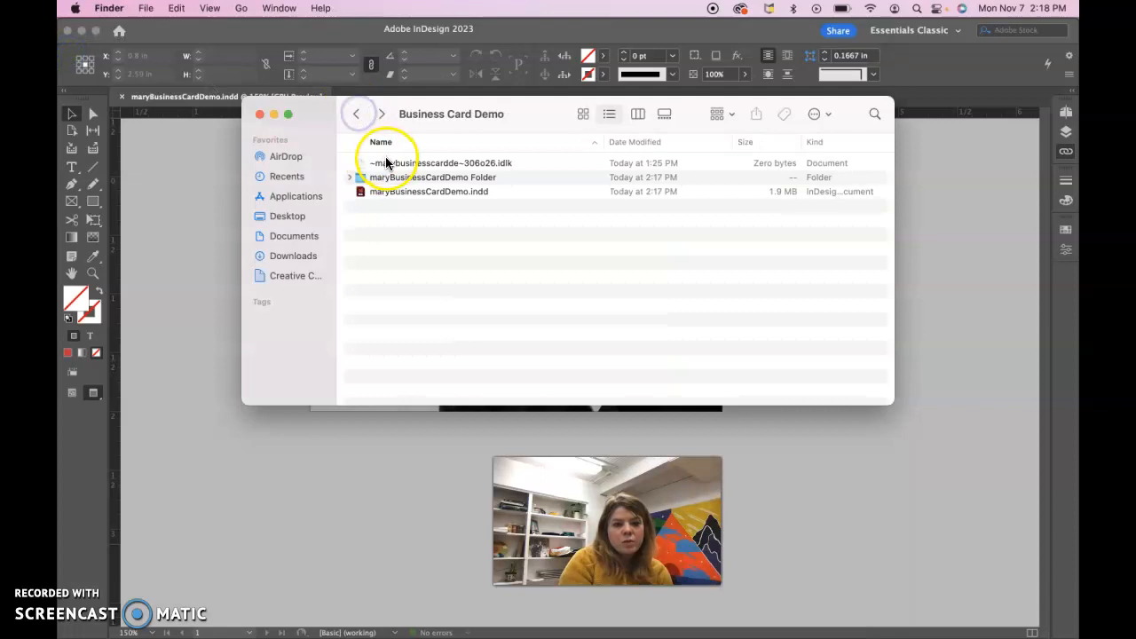
pyautogui.rightClick(388, 181)
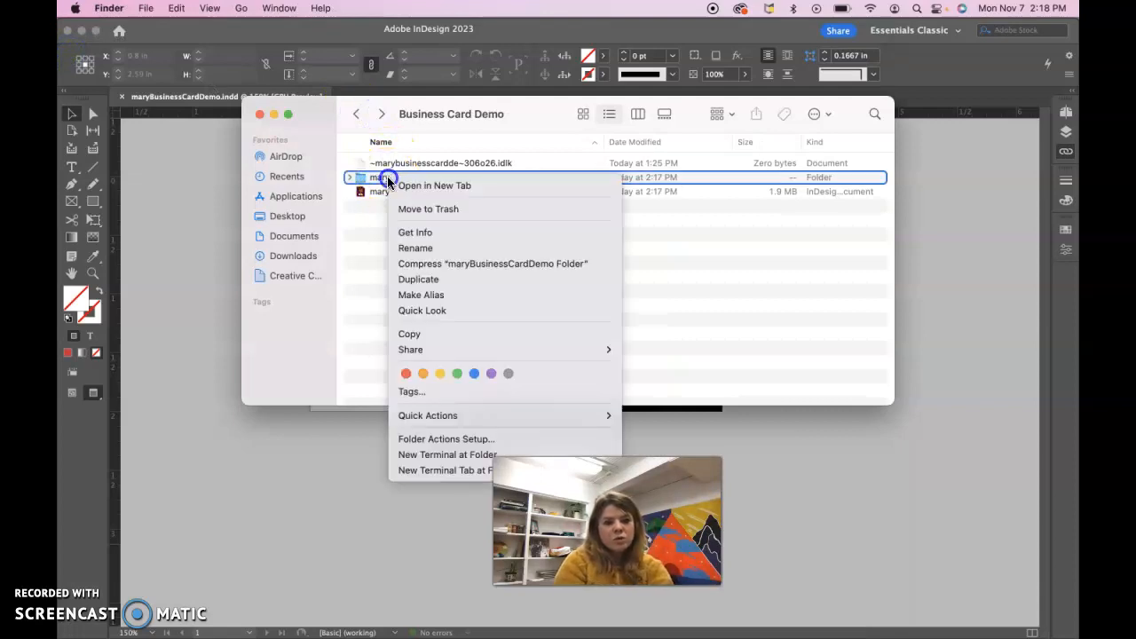
pyautogui.click(410, 247)
pyautogui.press('Return')
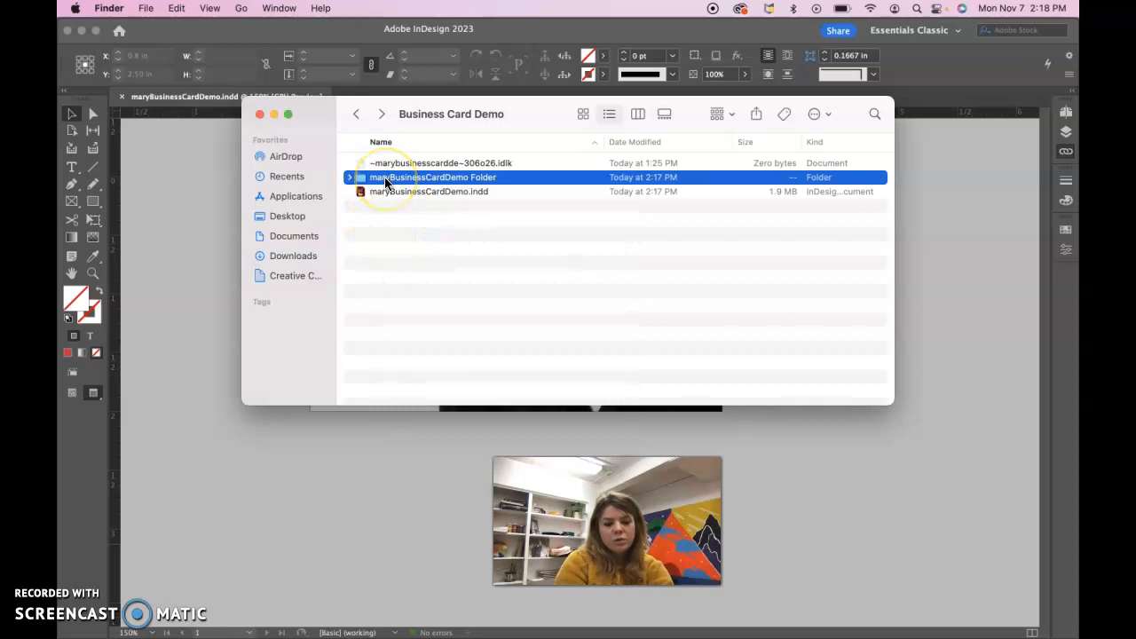
pyautogui.rightClick(387, 181)
pyautogui.click(410, 262)
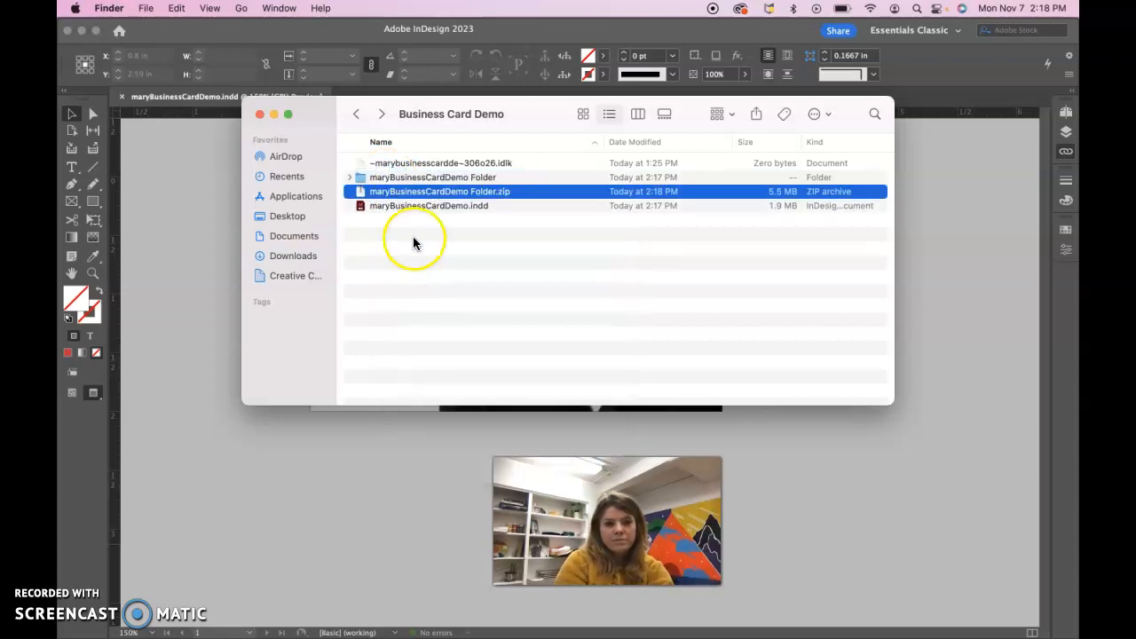
# Rename the ZIP archive as maryBusinessCardDemo.zip and move the Finder window off the card artwork
pyautogui.click(487, 192)
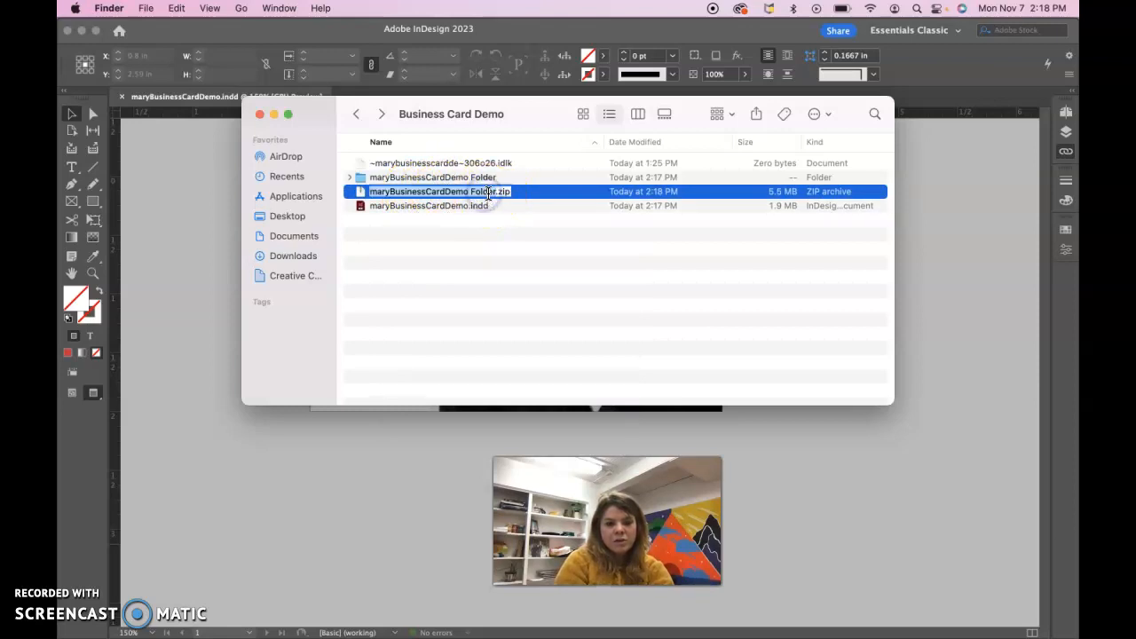
pyautogui.click(495, 193)
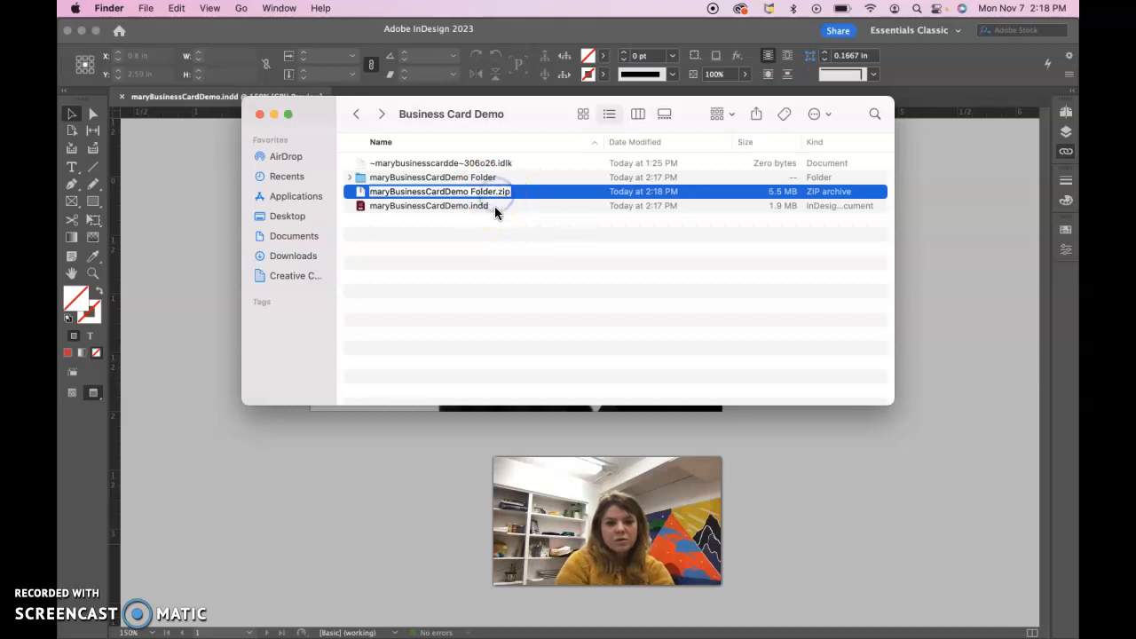
pyautogui.click(489, 213)
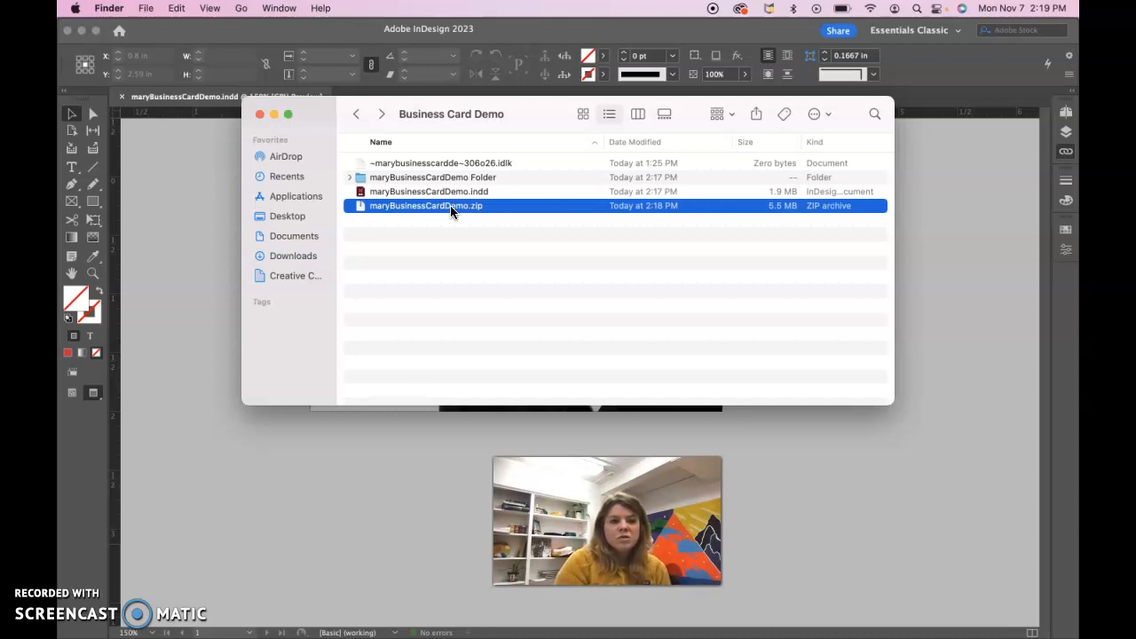
pyautogui.moveTo(307, 110); pyautogui.dragTo(359, 412)
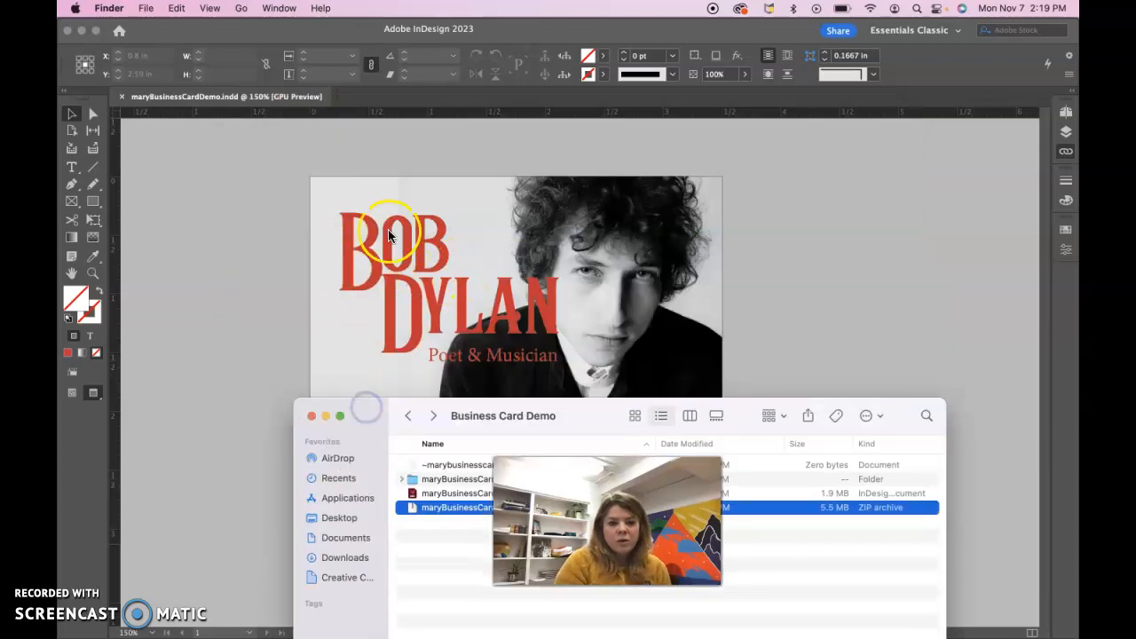